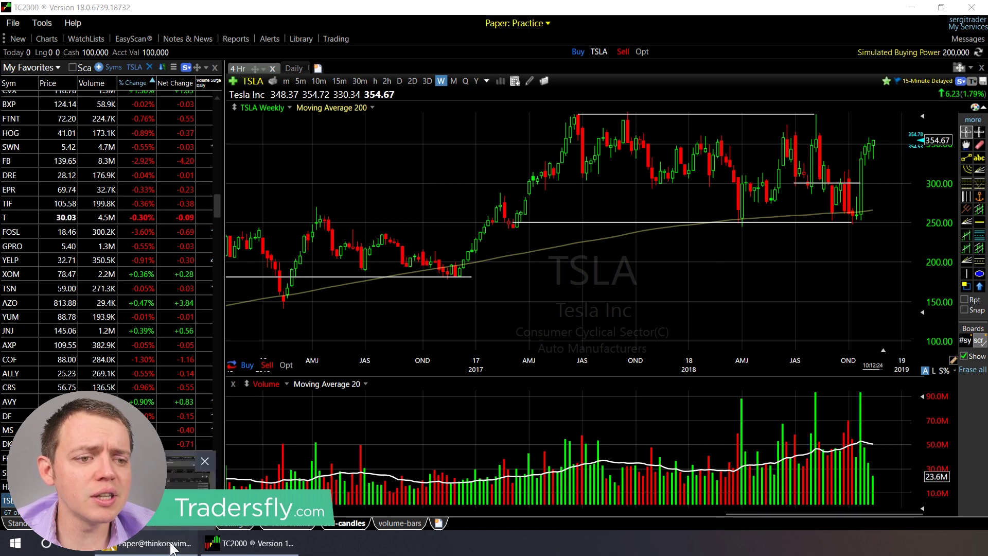
# Switch to thinkorswim and set up a buy calendar order from the TSLA 21 DEC 18 360 call.
pyautogui.click(154, 543)
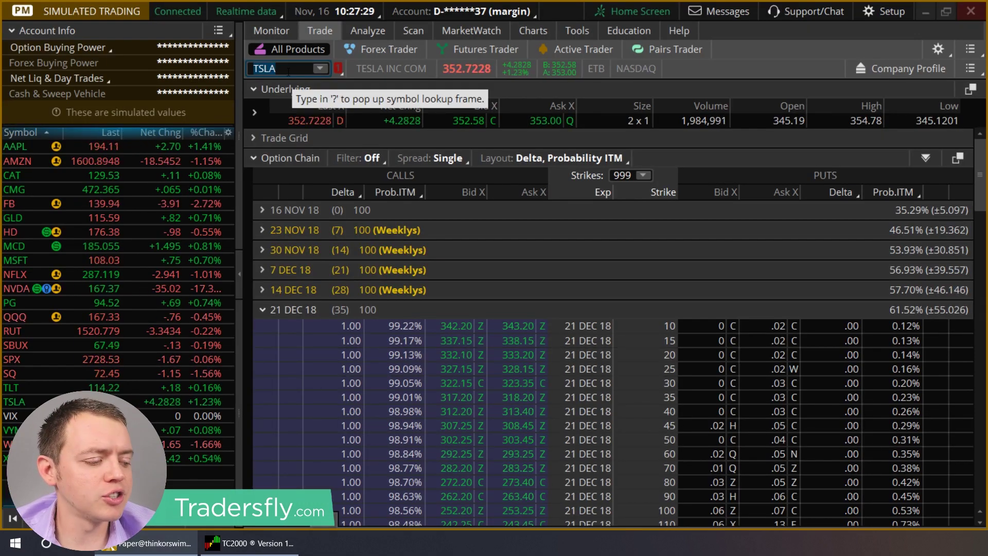
pyautogui.moveTo(979, 158); pyautogui.dragTo(958, 325)
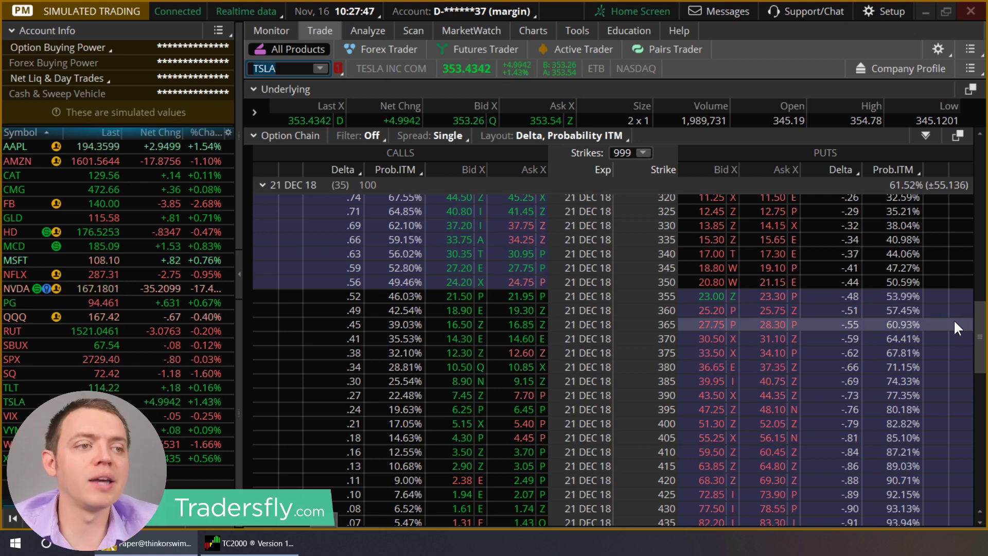
pyautogui.rightClick(512, 307)
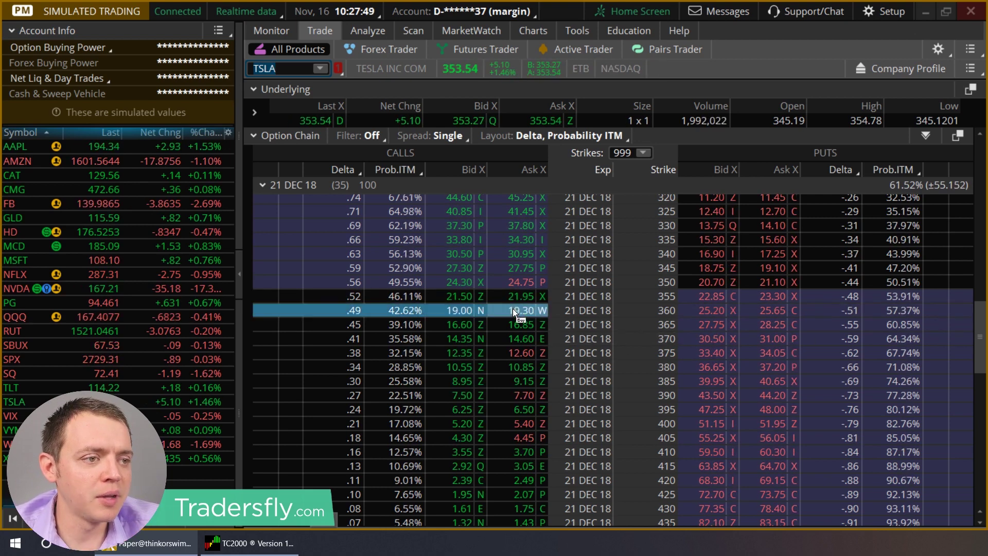
pyautogui.moveTo(567, 237)
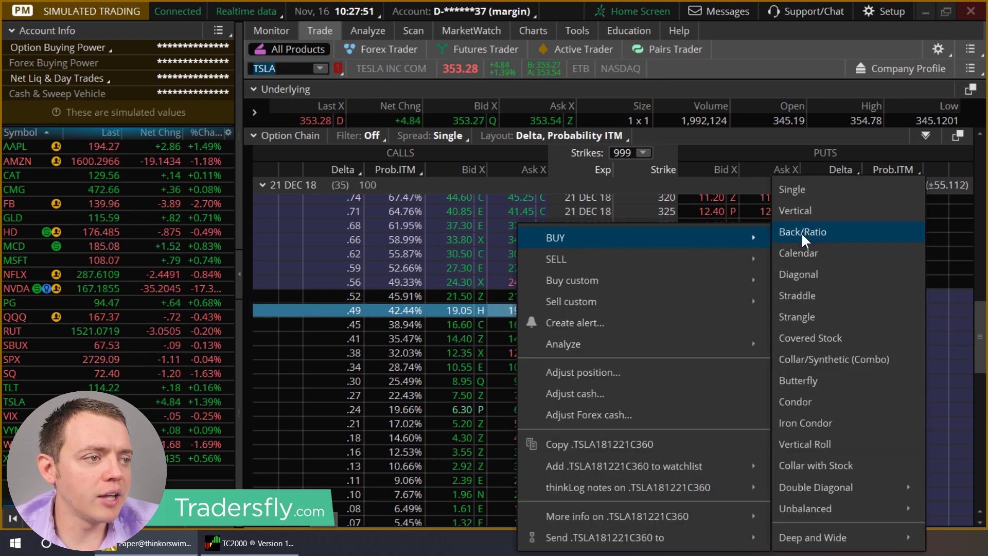
pyautogui.click(798, 252)
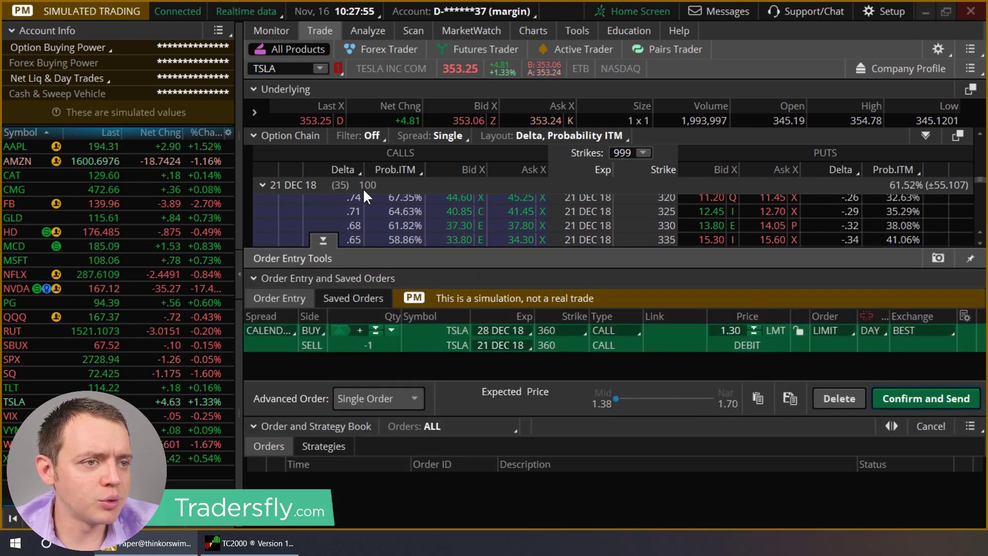
# Collapse the 21 DEC 18 option chain and set the calendar order's bought leg expiration to 18 JAN 19.
pyautogui.click(262, 184)
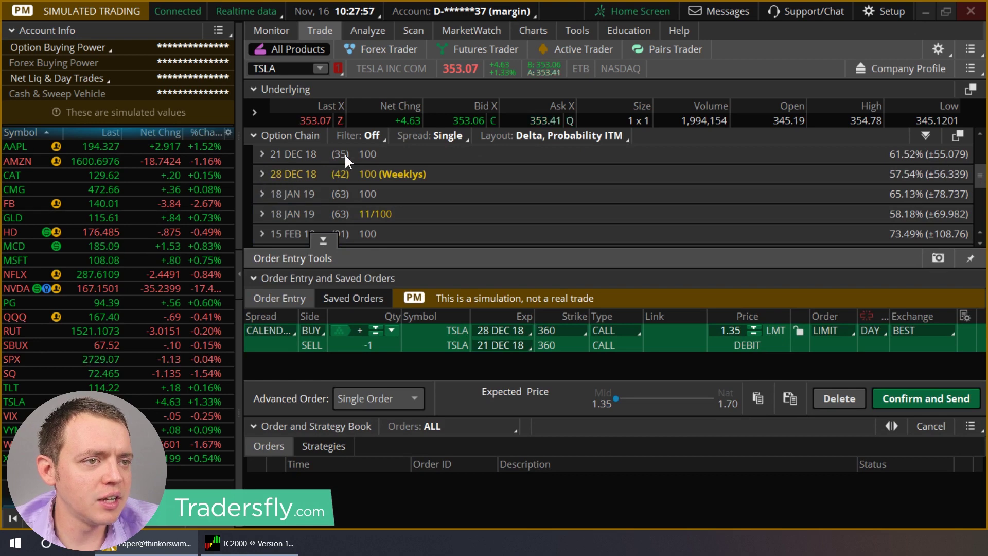
pyautogui.click(504, 329)
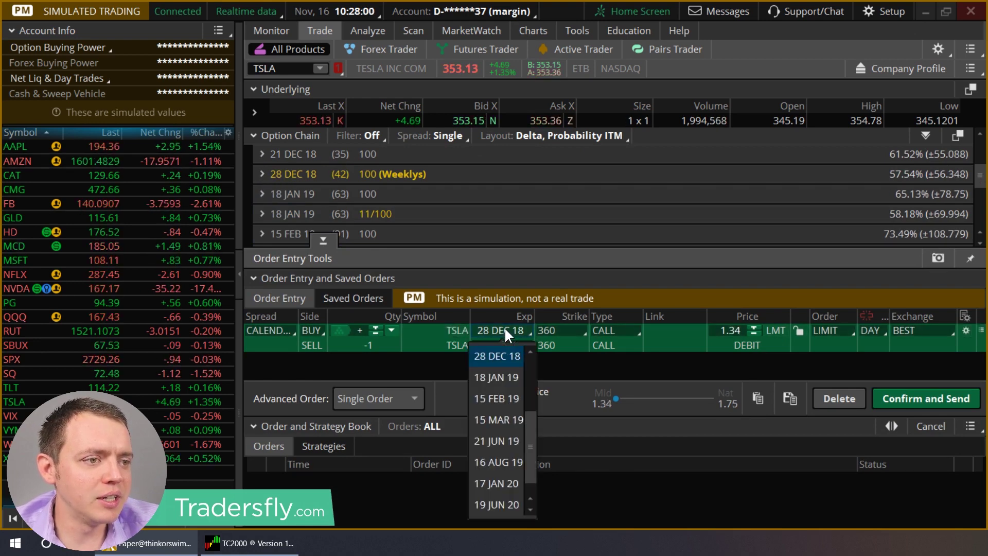
pyautogui.click(503, 371)
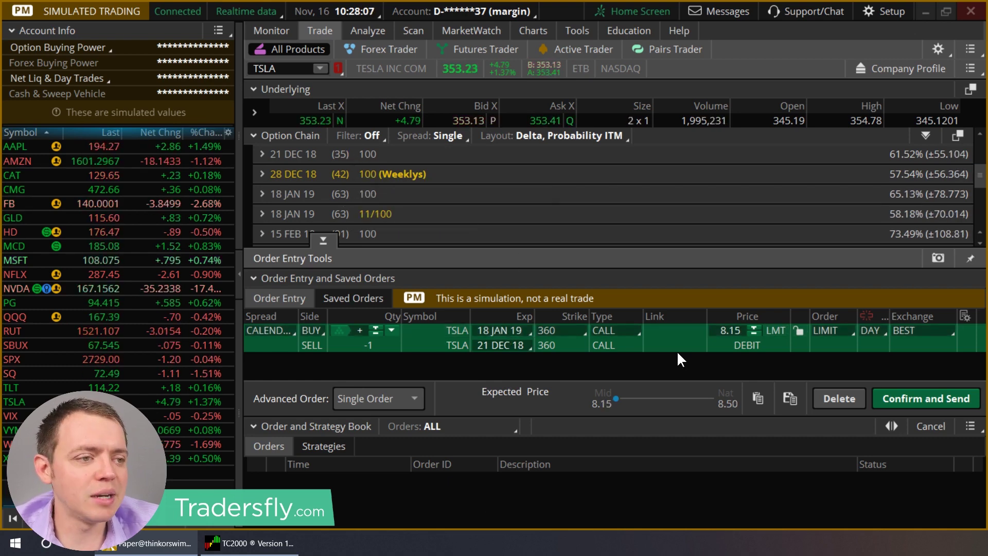
# Analyze the calendar order in the risk profile and enlarge the positions area so its trade rows can be read.
pyautogui.rightClick(678, 330)
pyautogui.click(709, 433)
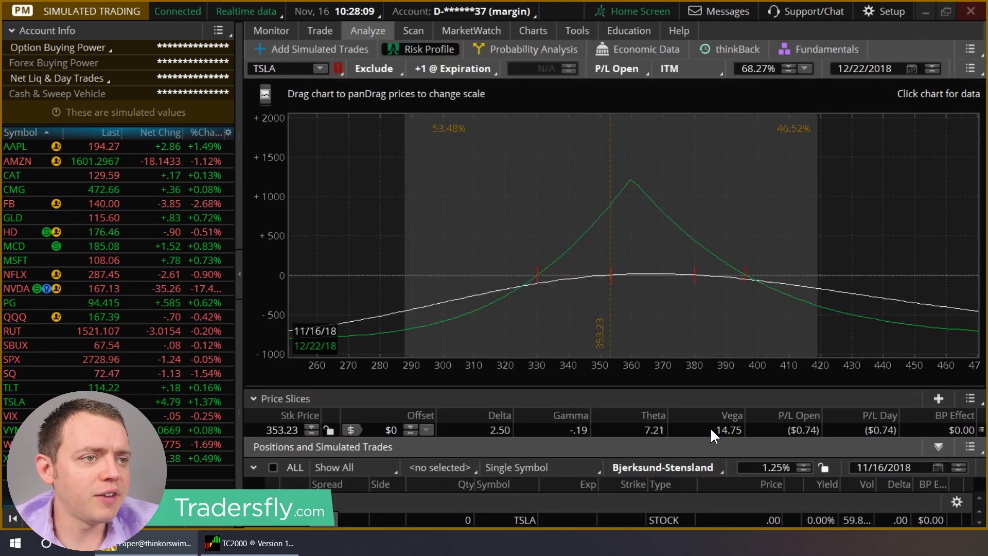
pyautogui.moveTo(643, 384); pyautogui.dragTo(643, 335)
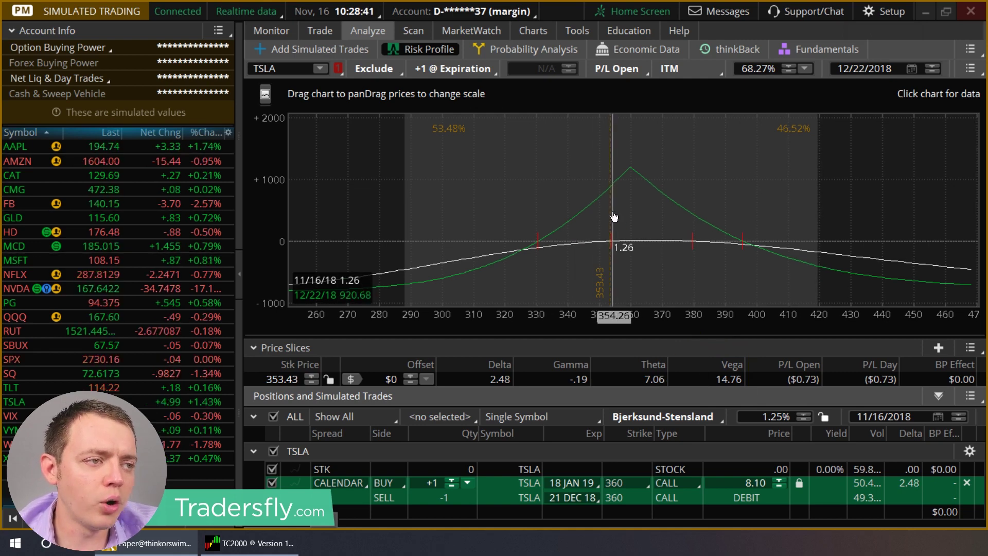
# Set the simulated call calendar's strike to 355 to shift its risk graph.
pyautogui.click(615, 477)
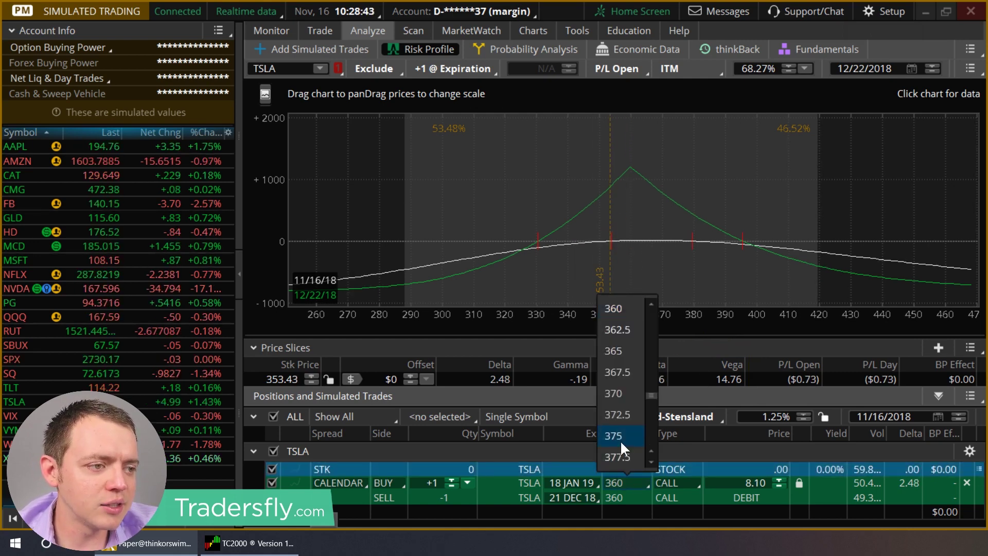
pyautogui.click(649, 304)
pyautogui.click(649, 304)
pyautogui.click(629, 309)
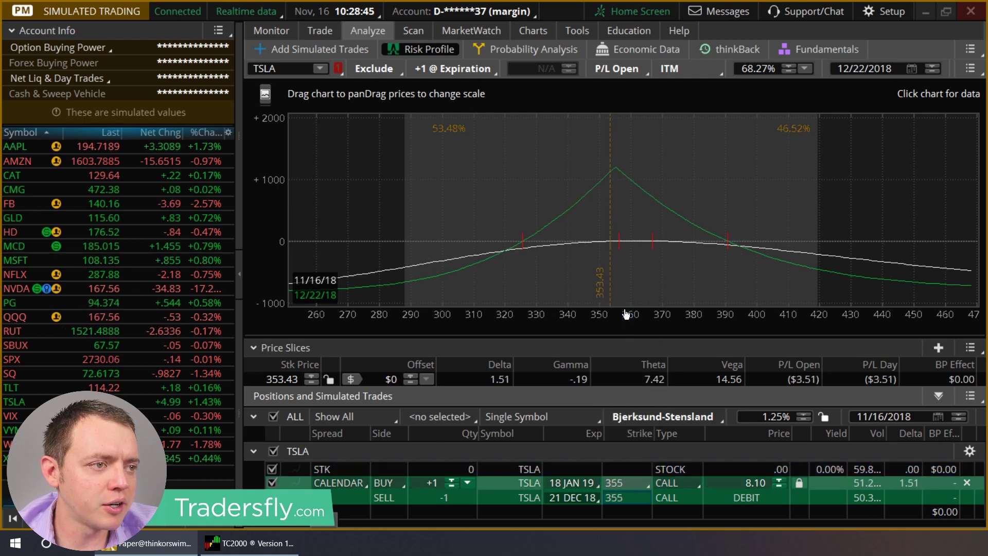
# Return the simulated call calendar's strike to 360.
pyautogui.click(619, 481)
pyautogui.click(647, 460)
pyautogui.click(646, 460)
pyautogui.click(627, 459)
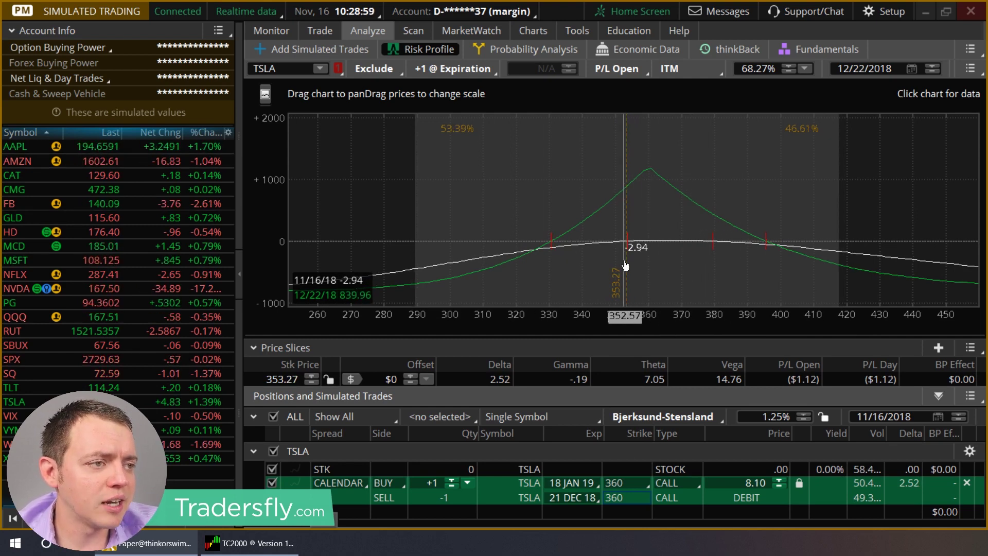
# Simulate a TSLA stock price of about 363.58 with a -2% volatility adjustment on 11/18/2018.
pyautogui.moveTo(625, 260); pyautogui.dragTo(660, 256)
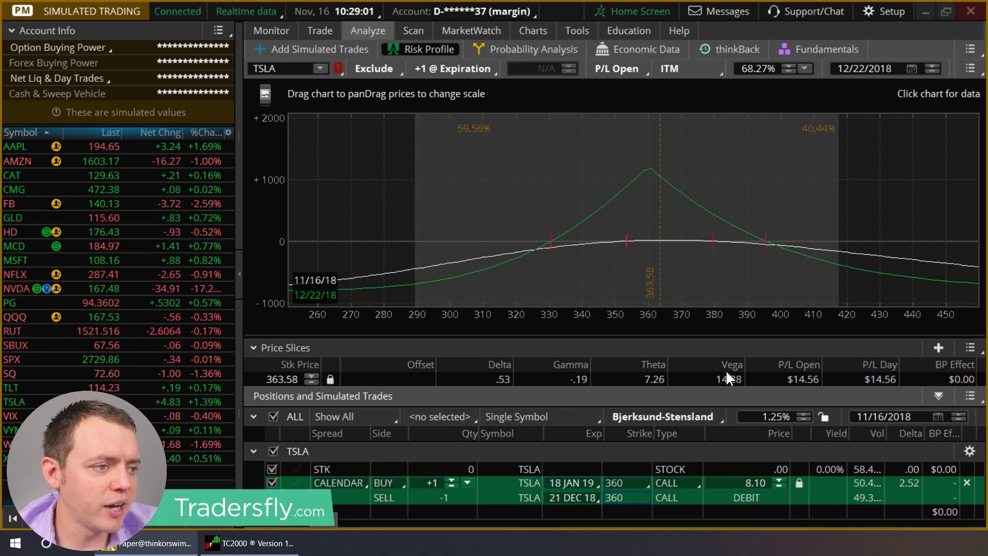
pyautogui.moveTo(754, 454)
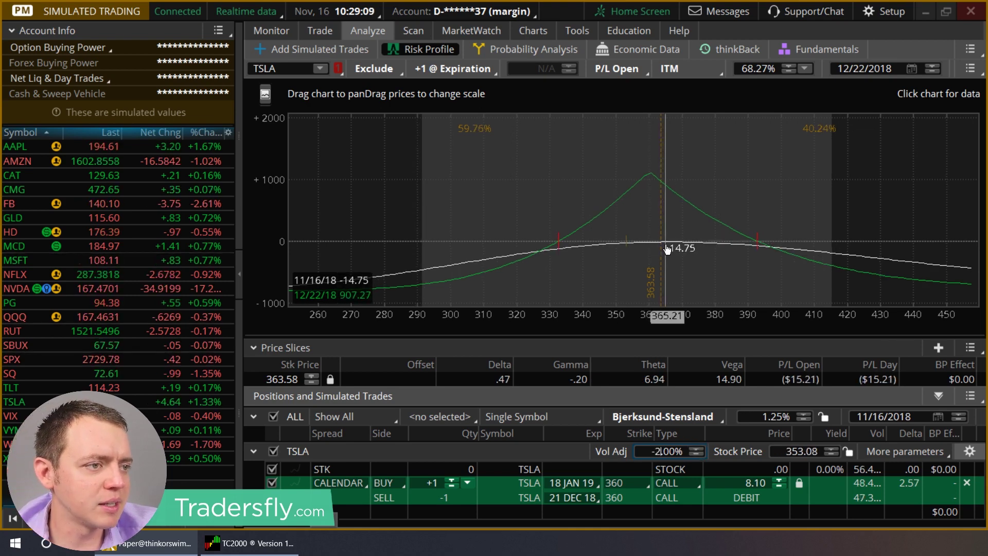
pyautogui.click(959, 412)
pyautogui.click(958, 412)
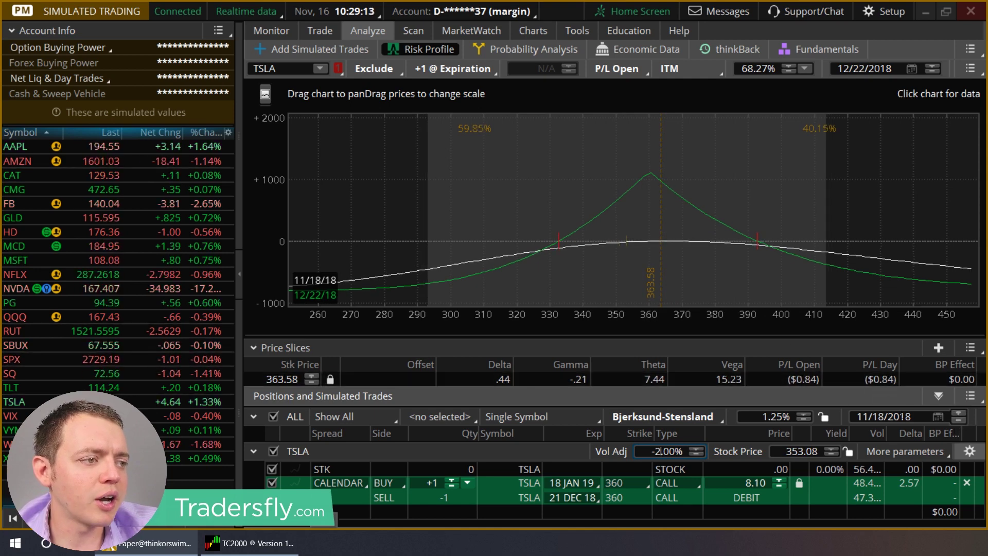
# Reset the simulation to today's date, a 0% volatility adjustment and the live stock price in the price slice.
pyautogui.click(937, 416)
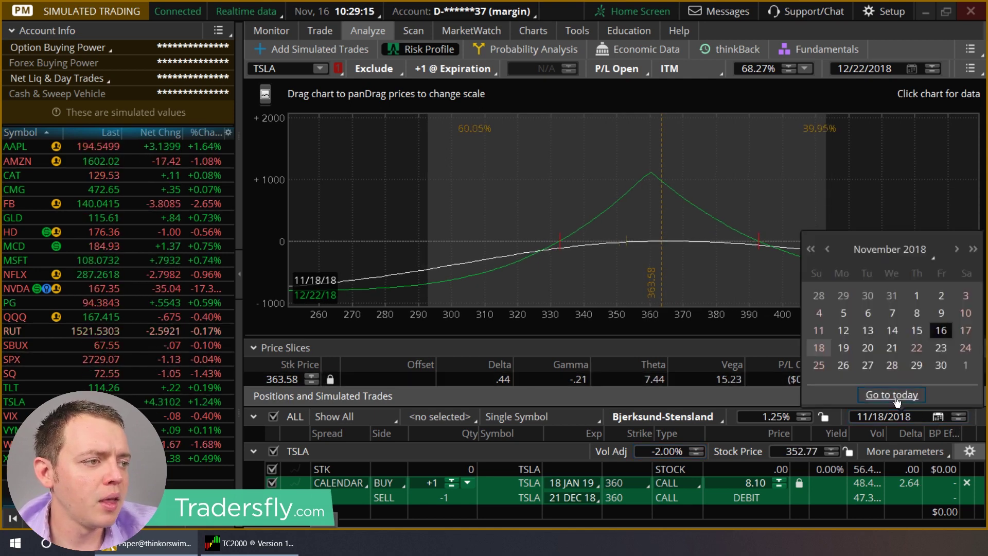
pyautogui.click(891, 394)
pyautogui.click(649, 450)
pyautogui.write('0')
pyautogui.press('Return')
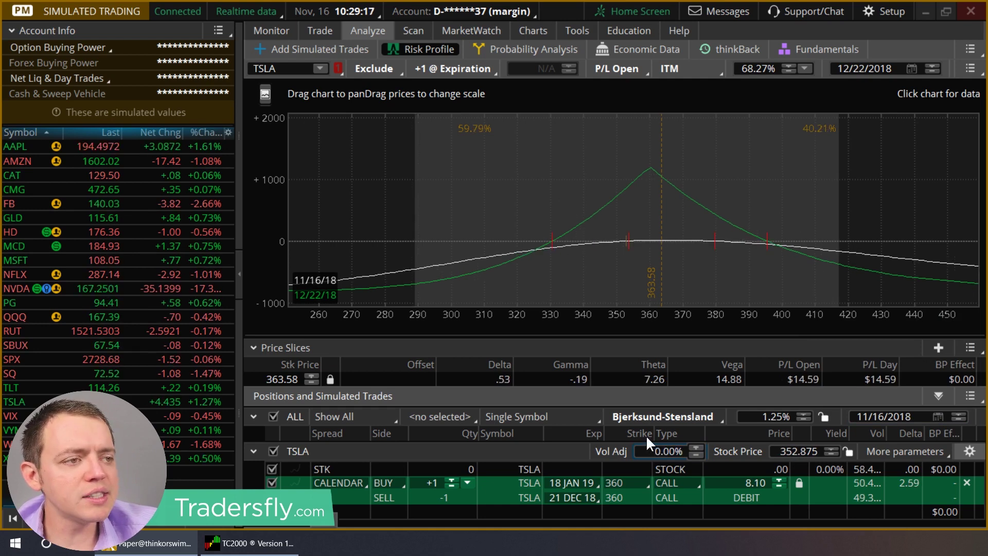
pyautogui.click(329, 379)
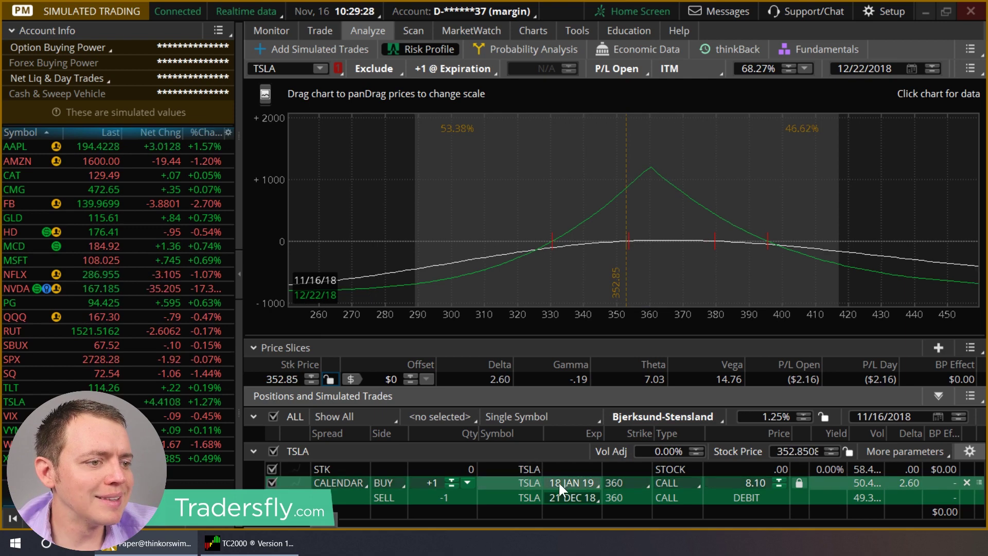
# Set the call calendar's strike to 375 and unlock its price so it follows the market.
pyautogui.click(622, 483)
pyautogui.scroll(-3, 650, 418)
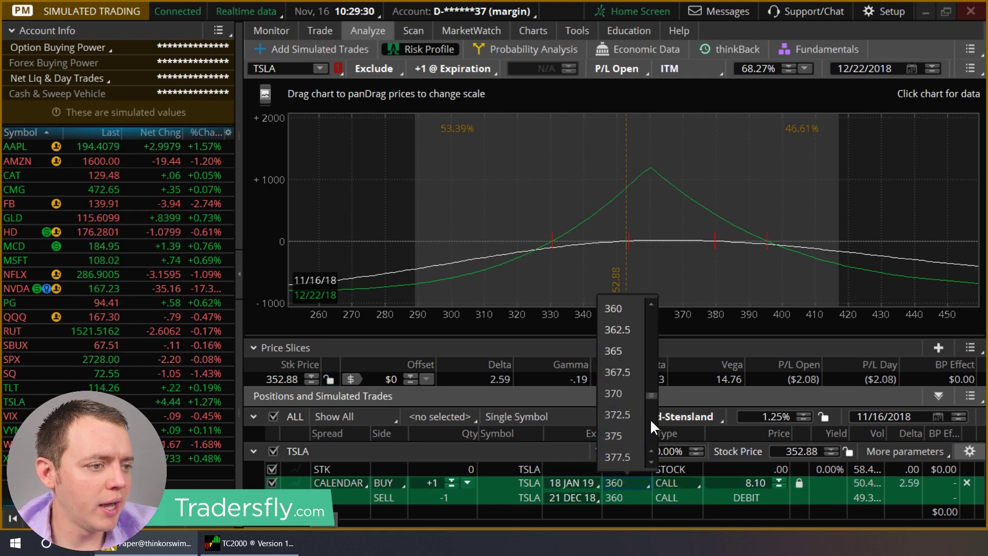
pyautogui.click(621, 434)
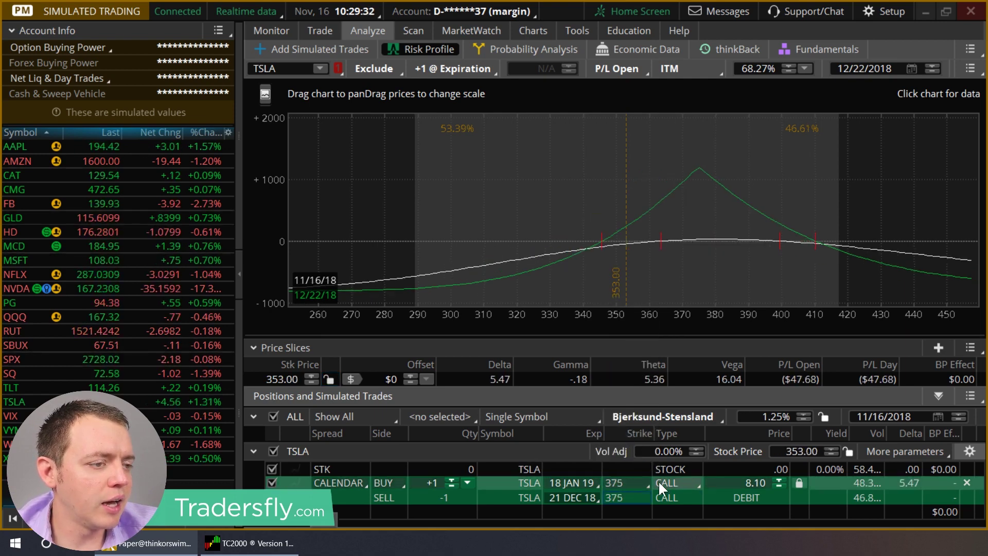
pyautogui.click(800, 480)
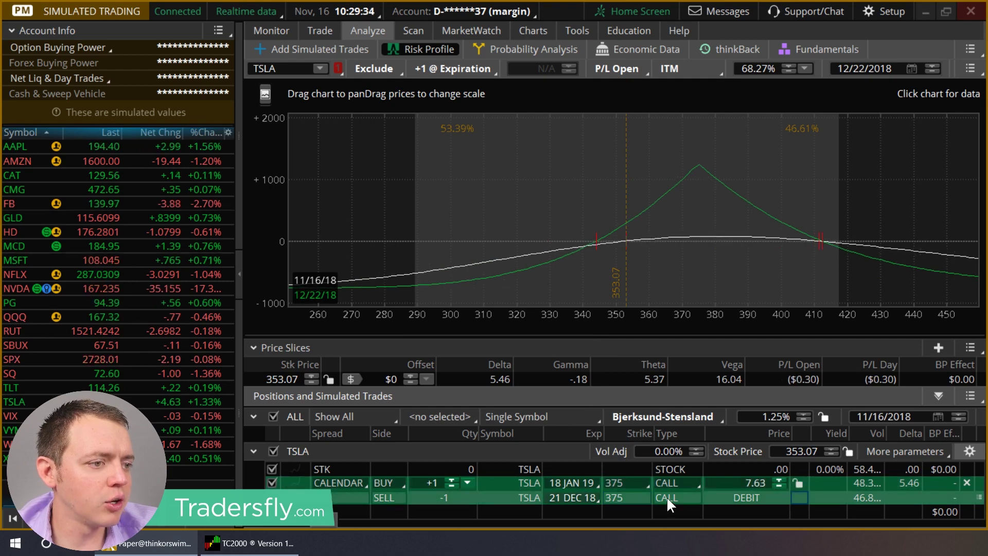
# Set the simulated call calendar's strike to 380.
pyautogui.click(628, 482)
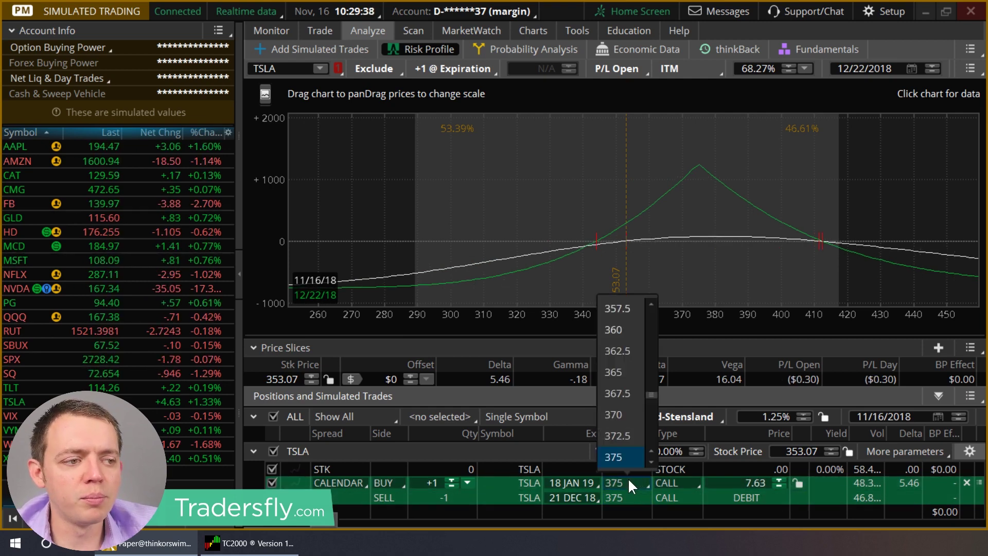
pyautogui.scroll(-1, 653, 461)
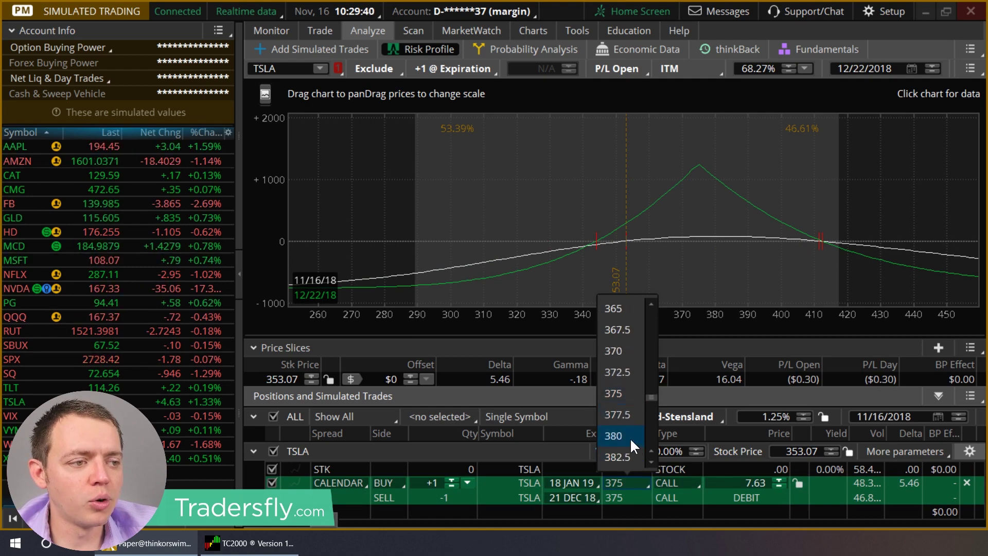
pyautogui.click(630, 436)
# Set the call calendar's strike to 410 to model a far out-of-the-money calendar.
pyautogui.click(612, 482)
pyautogui.click(650, 461)
pyautogui.scroll(-4, 649, 459)
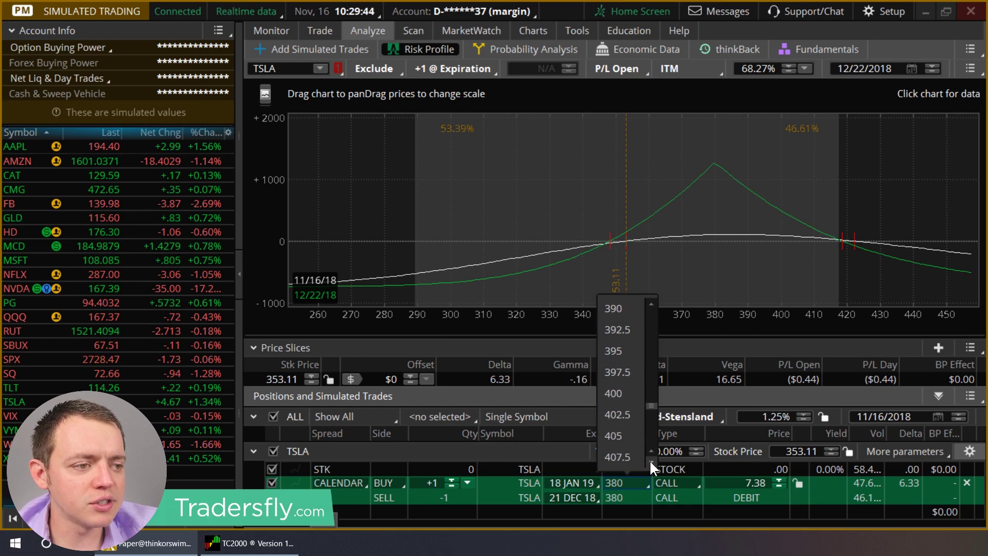
pyautogui.click(605, 456)
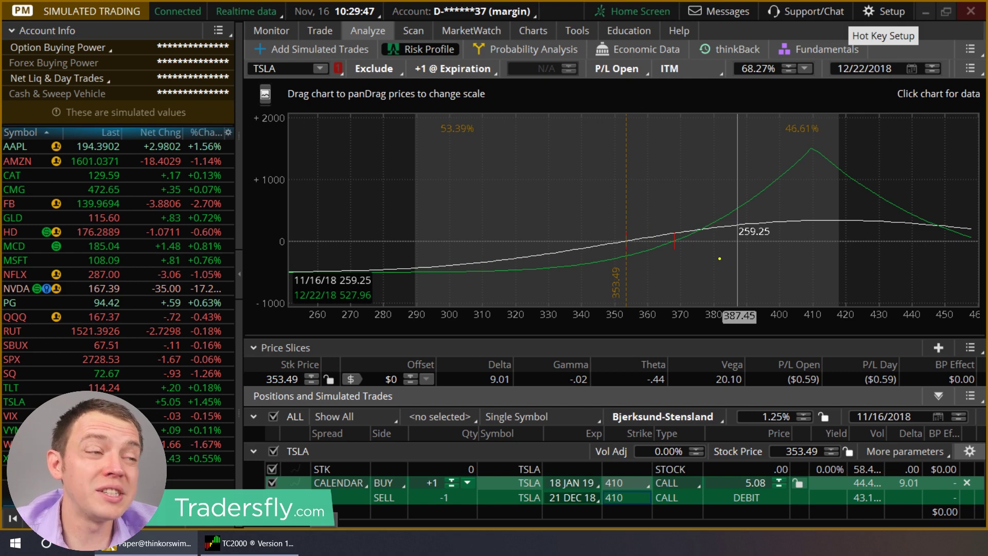
# Try a 390 strike on the call calendar and return it to 380.
pyautogui.click(621, 485)
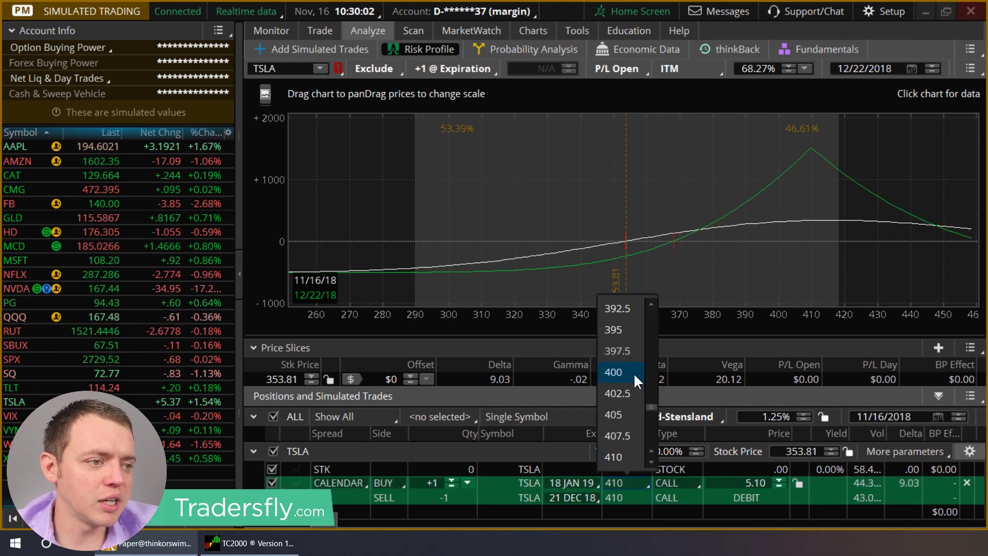
pyautogui.click(651, 303)
pyautogui.click(631, 308)
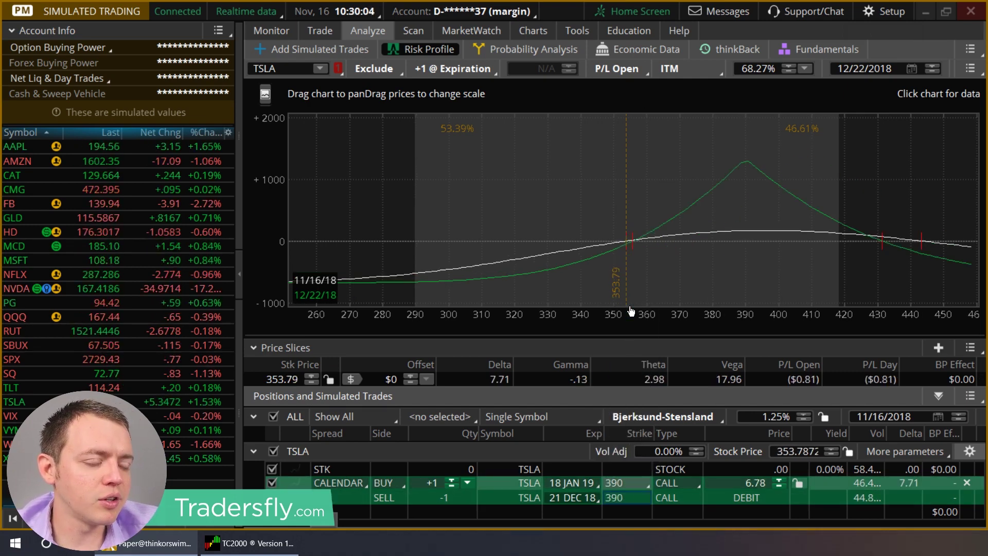
pyautogui.click(624, 481)
pyautogui.click(631, 382)
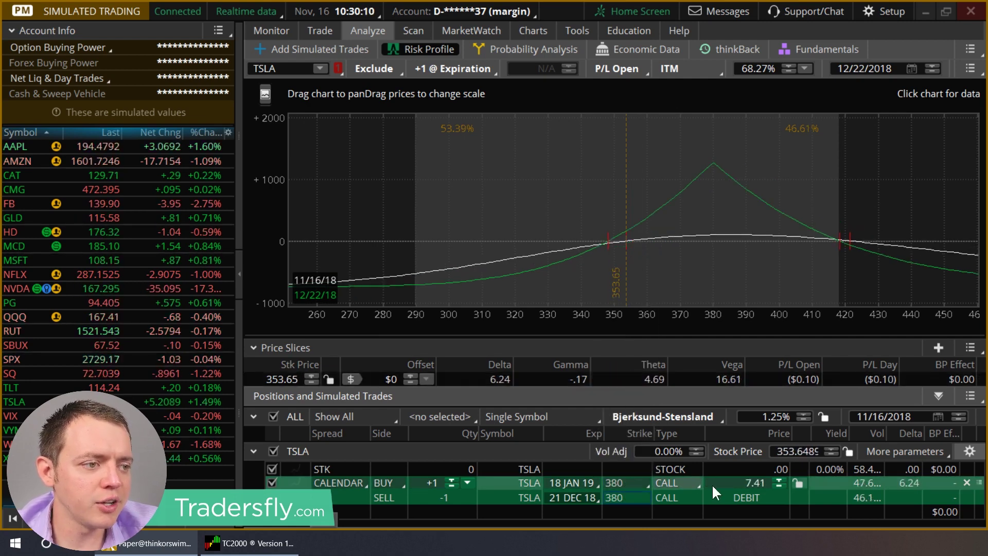
# Duplicate the 380 call calendar and change the copy's option type to PUT.
pyautogui.rightClick(732, 492)
pyautogui.click(773, 458)
pyautogui.scroll(-1, 695, 479)
pyautogui.click(669, 493)
pyautogui.click(661, 524)
# Exclude the call calendar from the risk graph and set the put calendar's strike to 335.
pyautogui.click(637, 492)
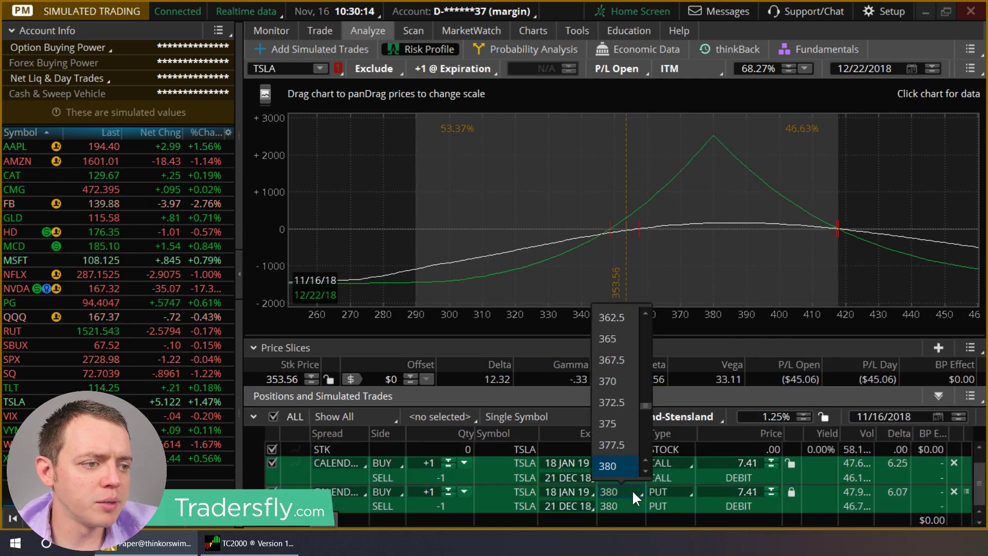
pyautogui.click(274, 459)
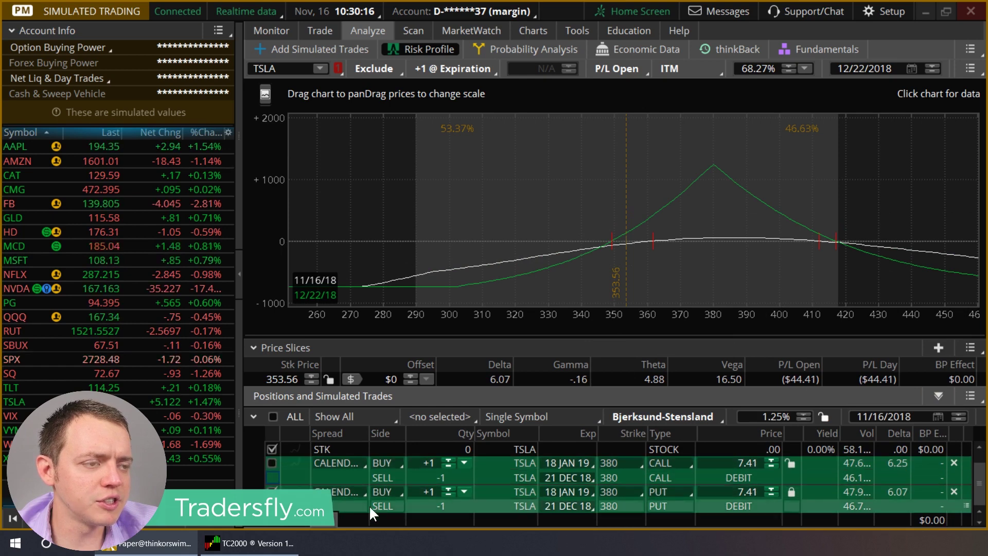
pyautogui.click(615, 489)
pyautogui.scroll(5, 643, 368)
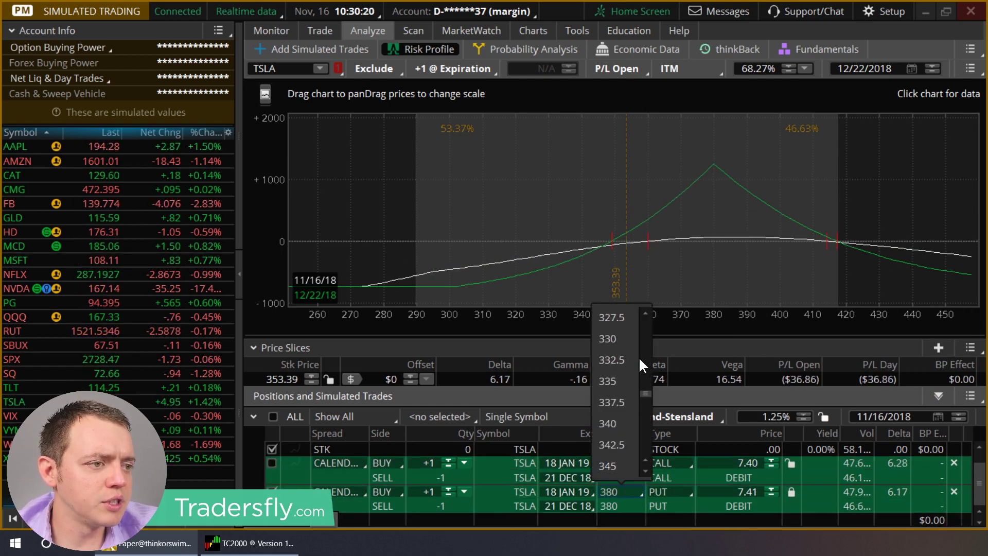
pyautogui.click(607, 338)
pyautogui.click(613, 487)
pyautogui.scroll(-2, 641, 465)
pyautogui.click(625, 442)
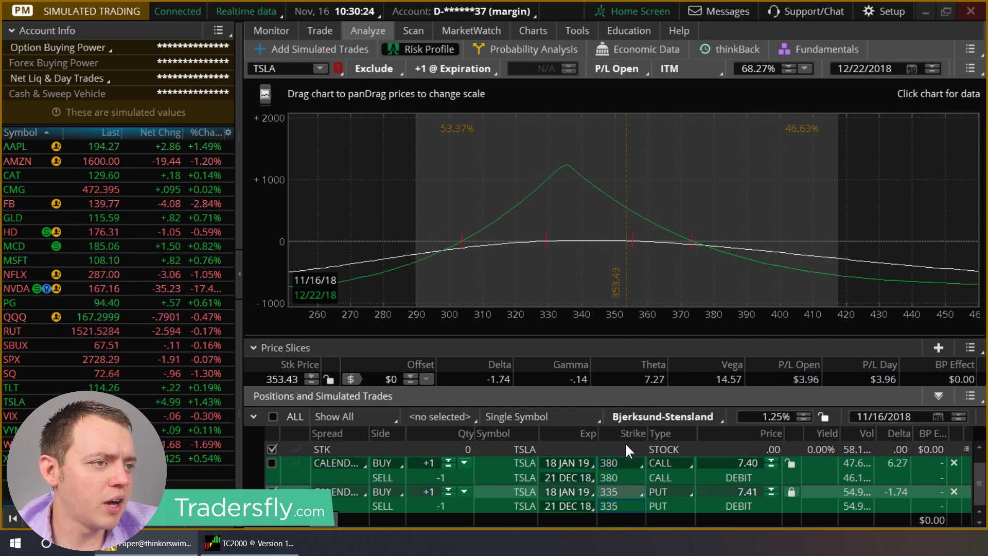
# Unlock the put calendar's price and exclude the put calendar from the risk graph.
pyautogui.click(788, 491)
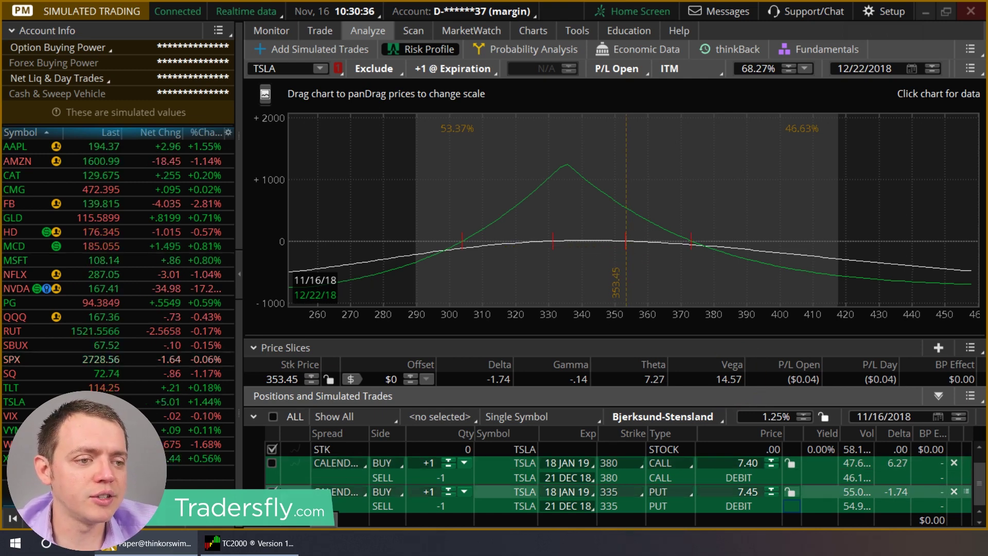
pyautogui.click(272, 490)
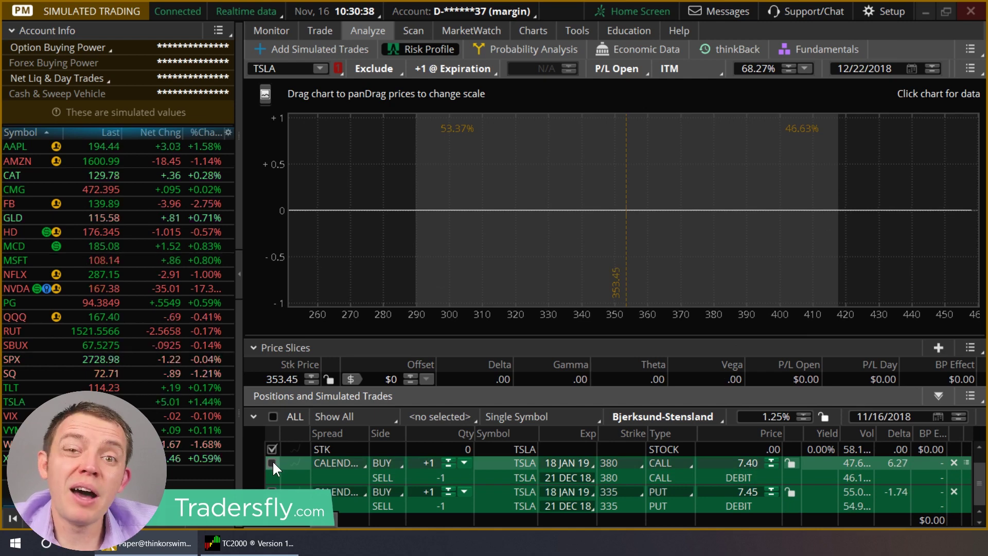
# Include the call calendar in the risk graph and lower its strike to 375 and on to 370.
pyautogui.click(273, 462)
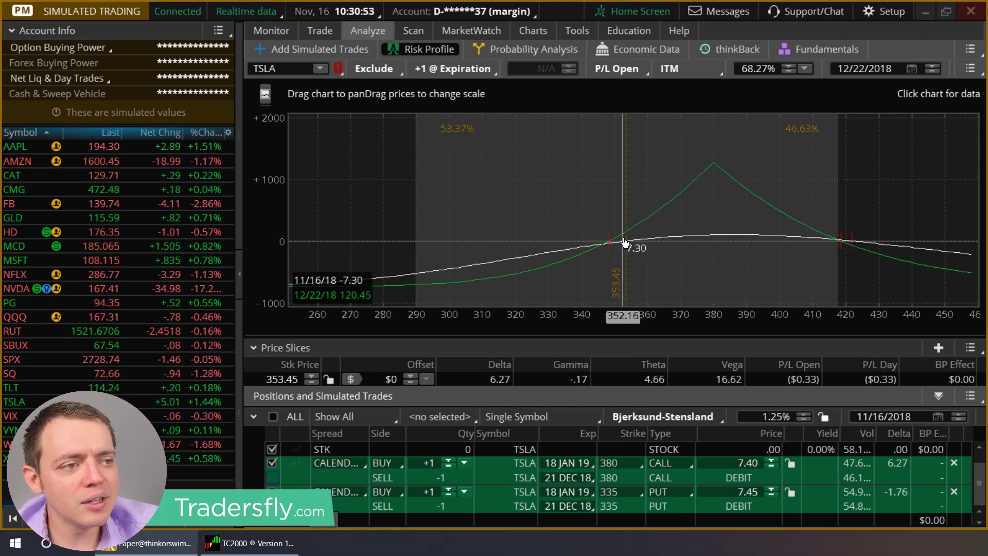
pyautogui.click(624, 461)
pyautogui.click(646, 441)
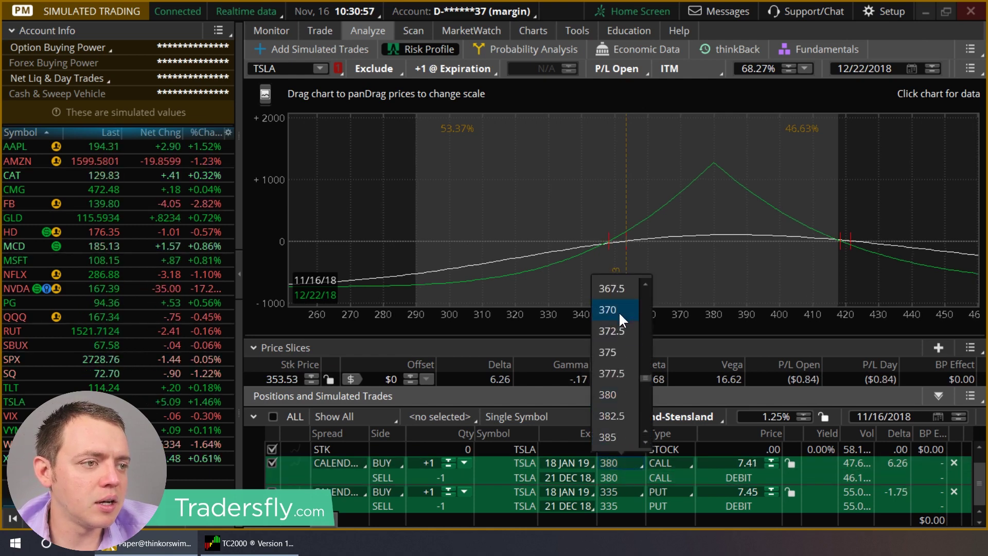
pyautogui.click(622, 352)
pyautogui.click(625, 460)
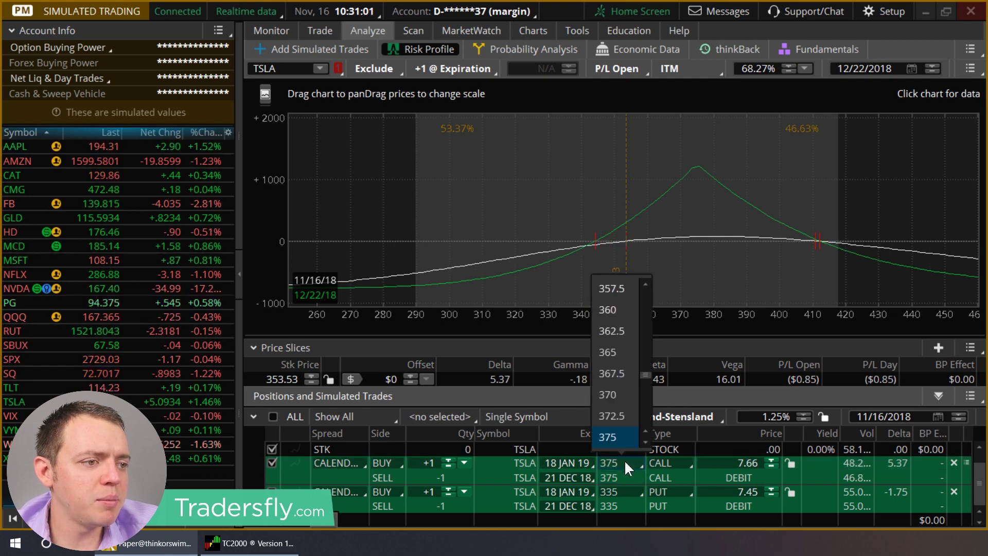
pyautogui.click(612, 388)
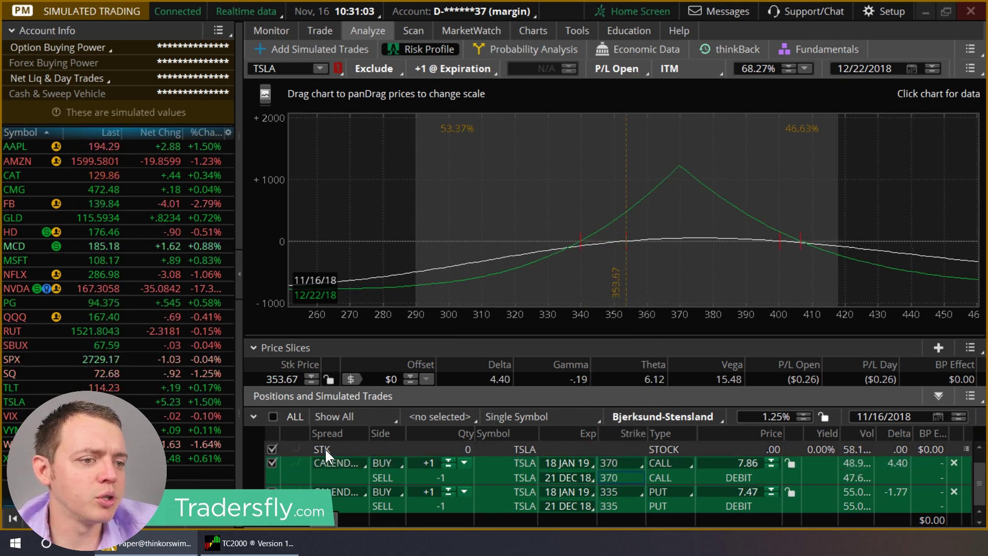
# Compare the put calendar's risk graph with the call calendar's and set the call calendar's strike to 360.
pyautogui.click(271, 463)
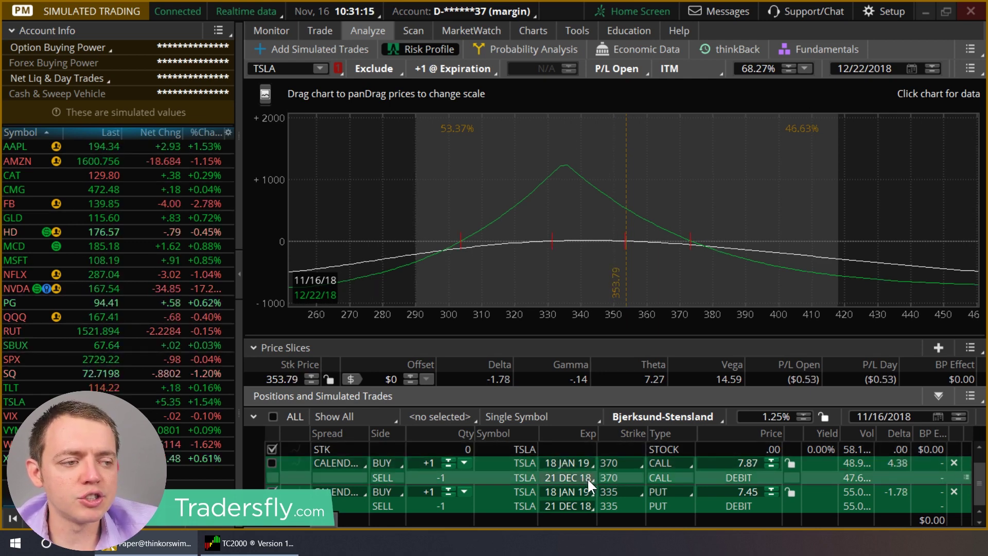
pyautogui.click(271, 463)
pyautogui.click(271, 492)
pyautogui.click(620, 462)
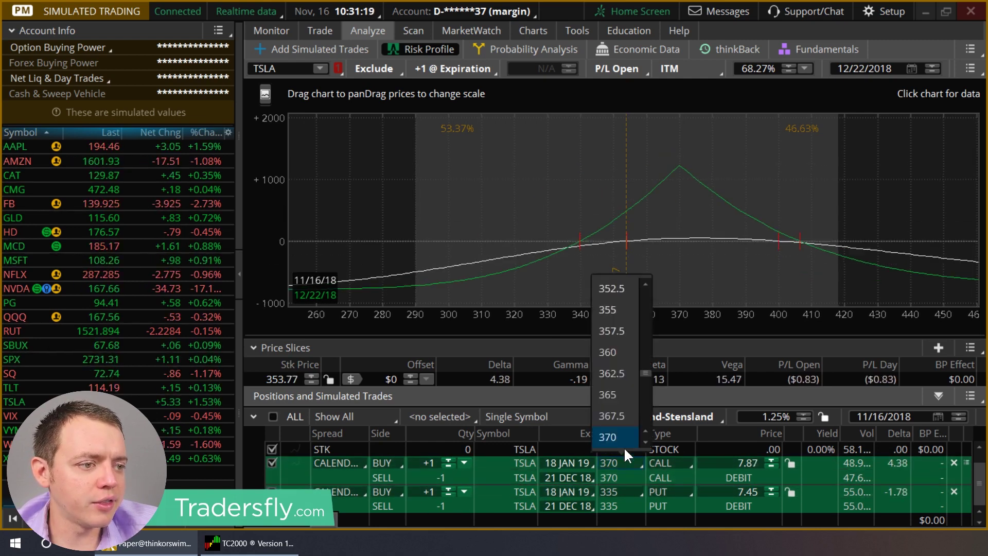
pyautogui.click(616, 350)
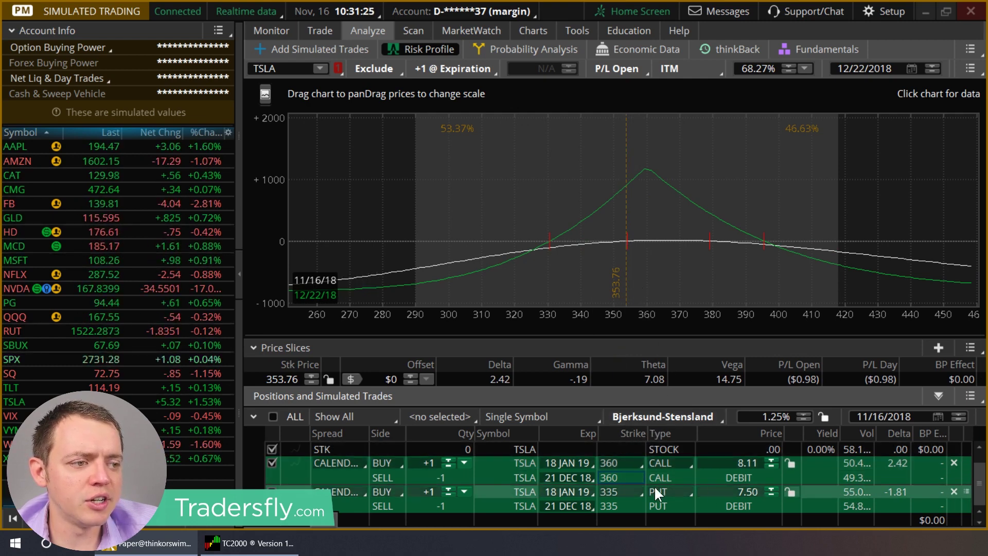
# Review the expirations in TSLA's option chain with the order entry area collapsed and return to the risk profile.
pyautogui.click(329, 34)
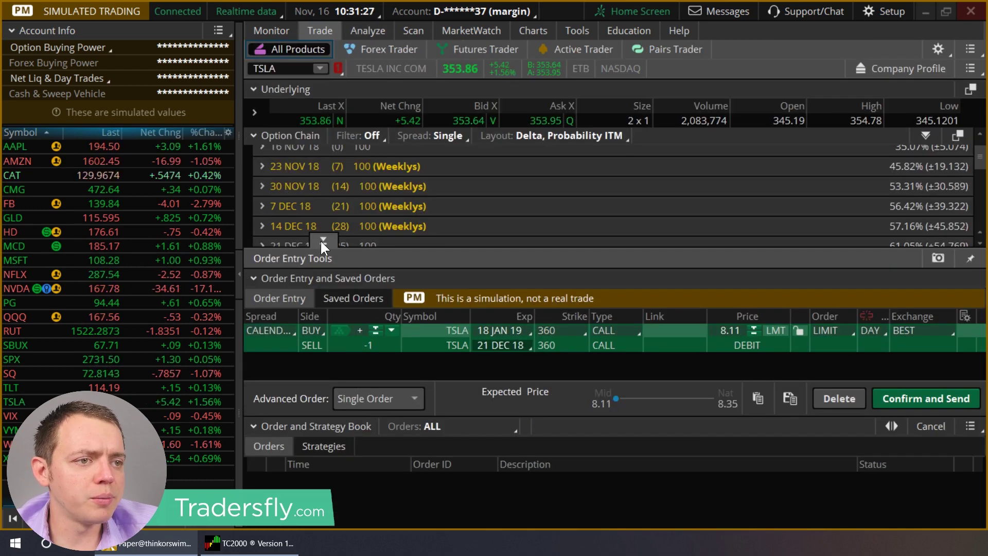
pyautogui.click(322, 240)
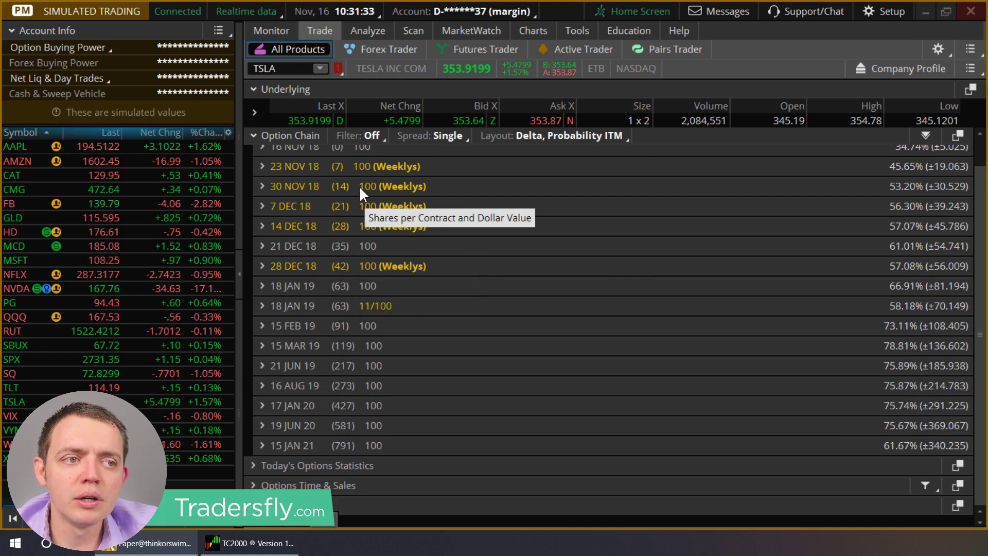
pyautogui.scroll(2, 355, 182)
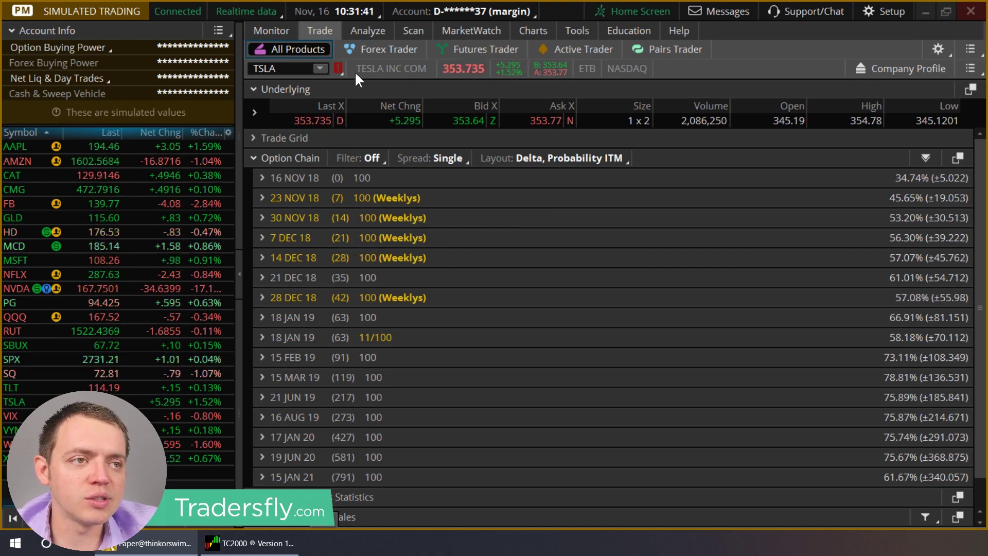
pyautogui.click(367, 30)
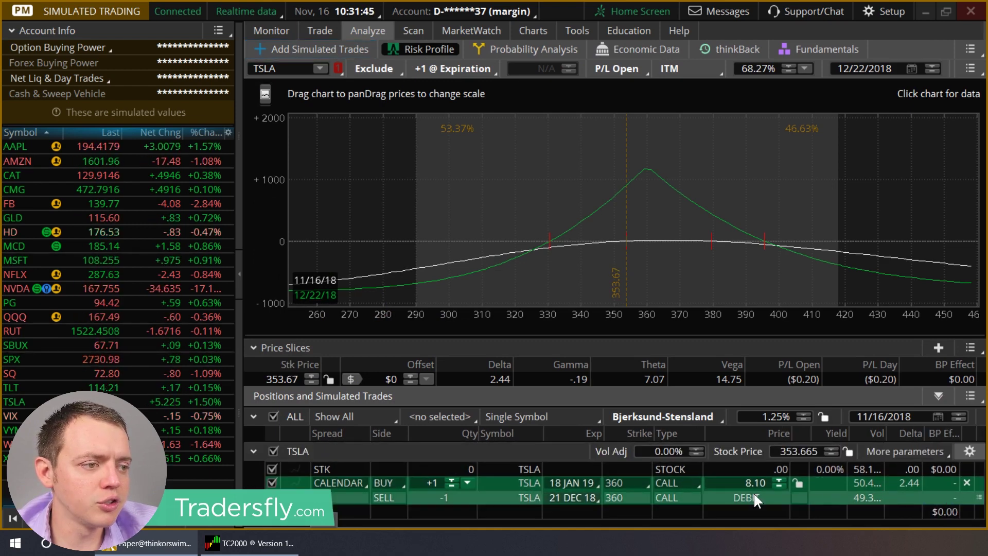
# Duplicate the 360 call calendar as a simulated trade and exclude the original from the risk graph.
pyautogui.rightClick(782, 489)
pyautogui.click(809, 457)
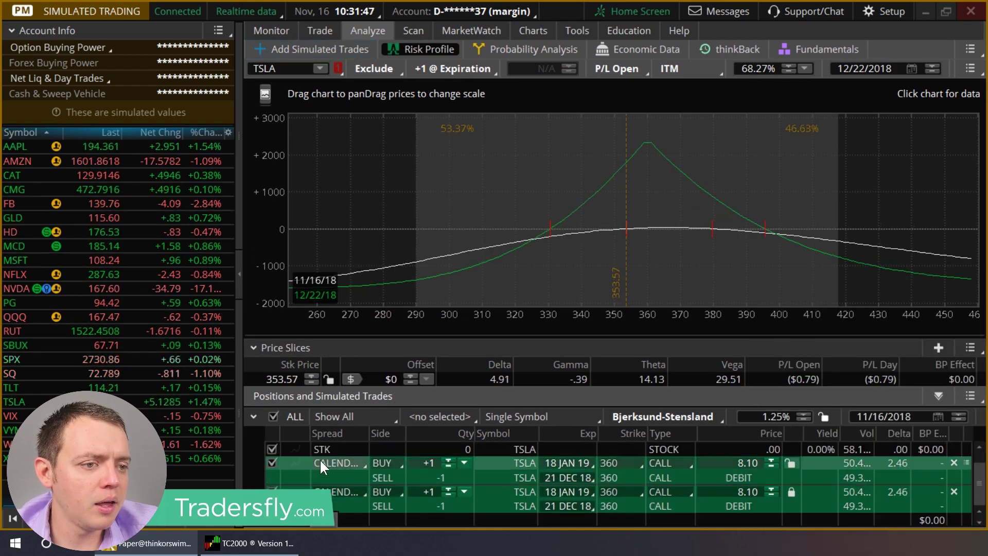
pyautogui.click(273, 462)
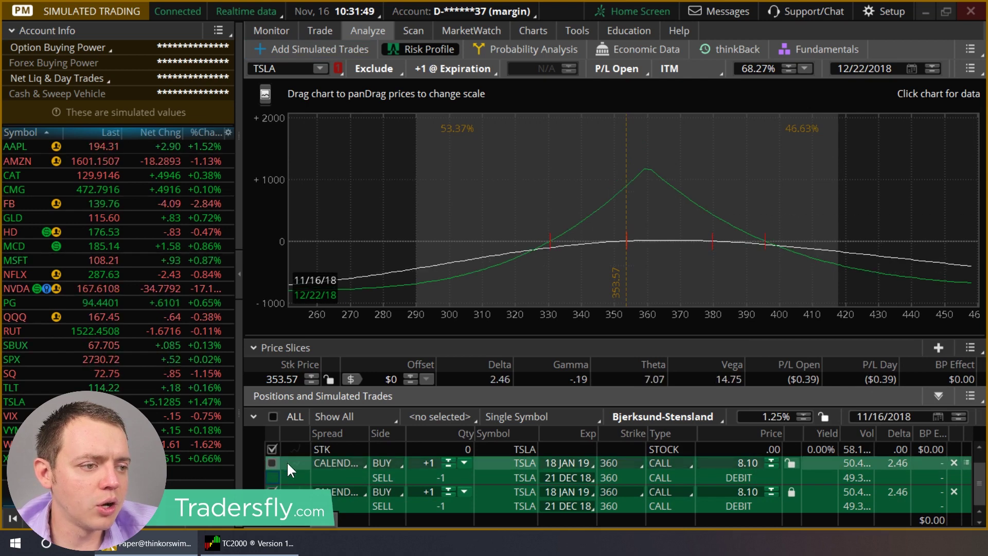
# Set the expiration of the duplicated calendar's long leg to 7 DEC 18.
pyautogui.click(582, 493)
pyautogui.moveTo(591, 400); pyautogui.dragTo(596, 331)
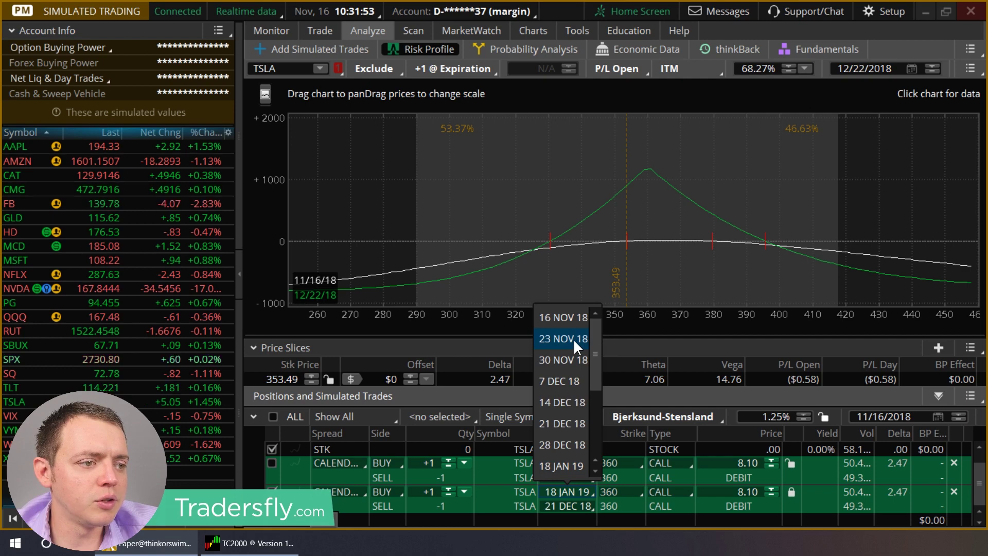
pyautogui.click(576, 385)
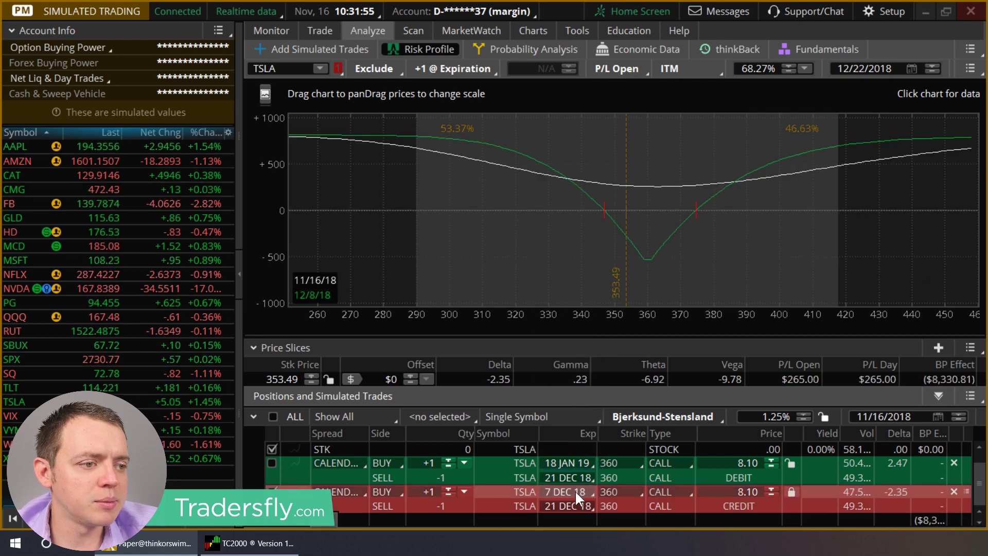
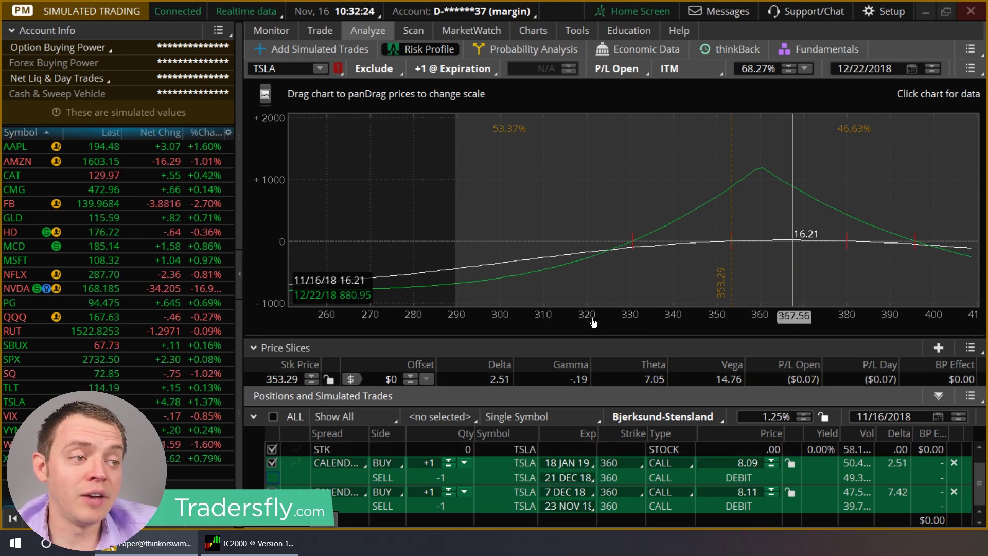
# Inspect the 18 JAN 19/21 DEC 18 calendar's lower breakeven and switch the risk graph to the 7 DEC/23 NOV calendar.
pyautogui.click(634, 249)
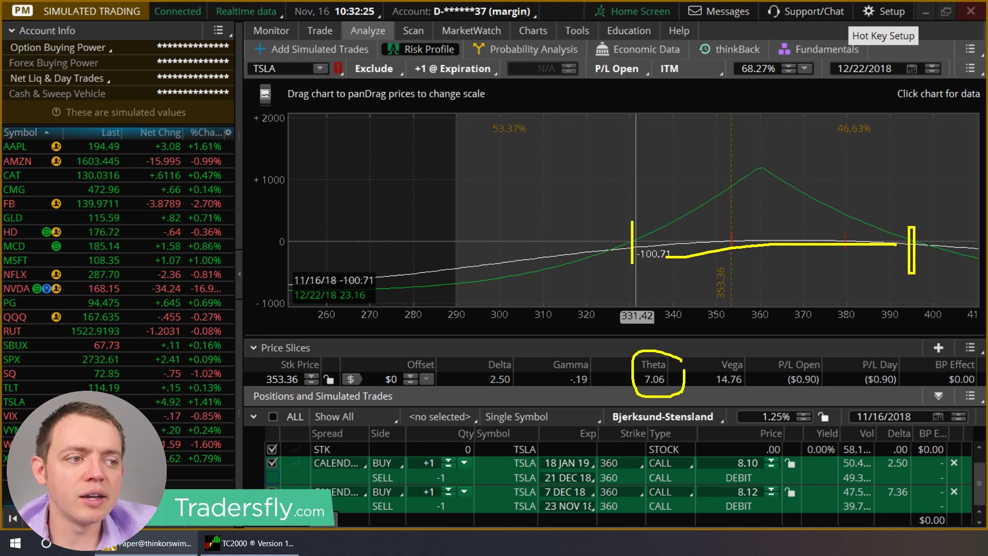
pyautogui.click(272, 462)
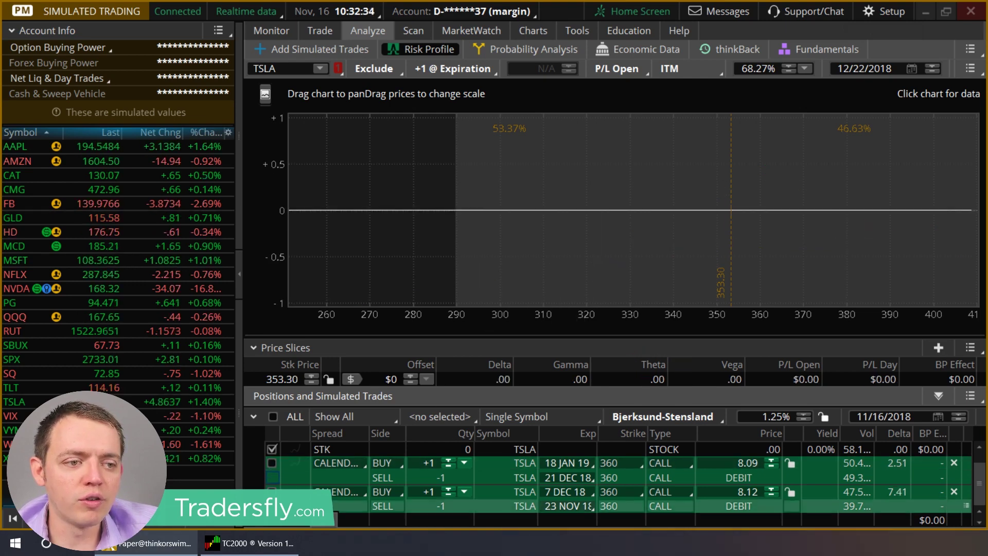
pyautogui.click(271, 491)
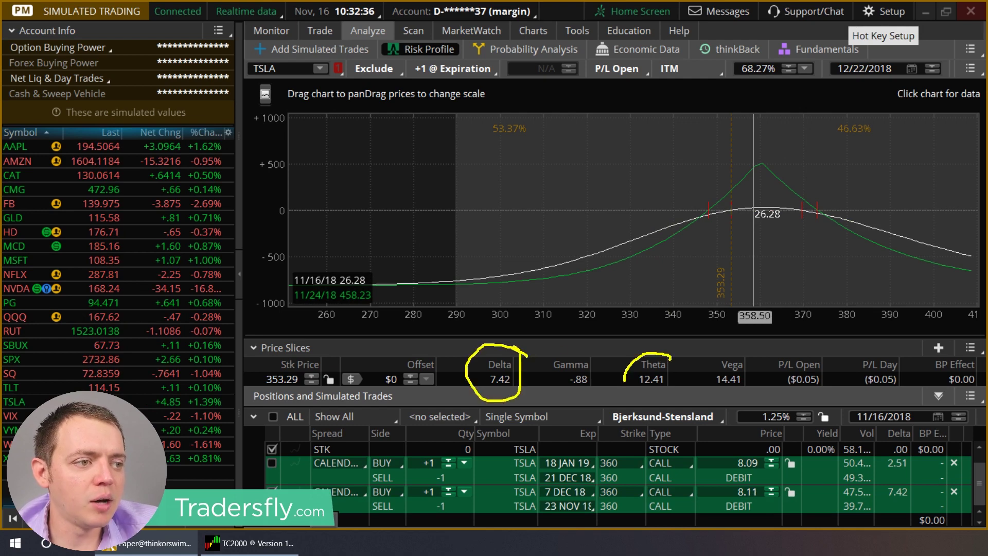
# Try a 350 strike on the 7 DEC/23 NOV call calendar and set the strike to 355.
pyautogui.click(617, 492)
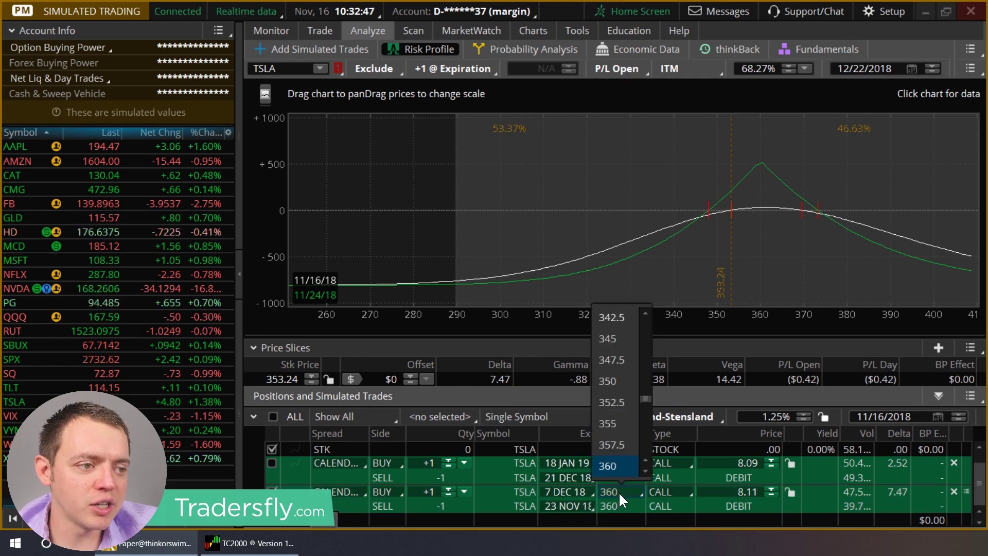
pyautogui.click(625, 380)
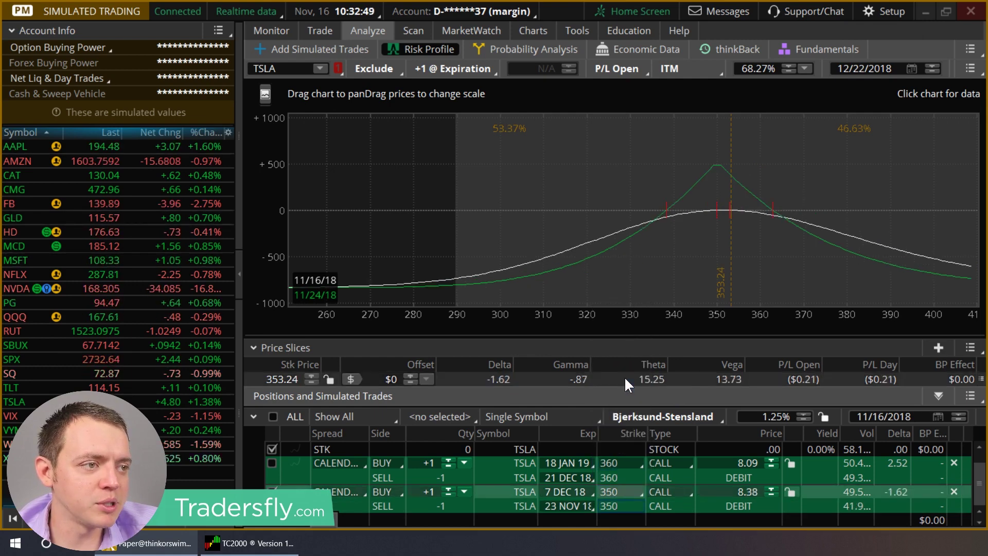
pyautogui.click(636, 485)
pyautogui.click(644, 471)
pyautogui.click(644, 471)
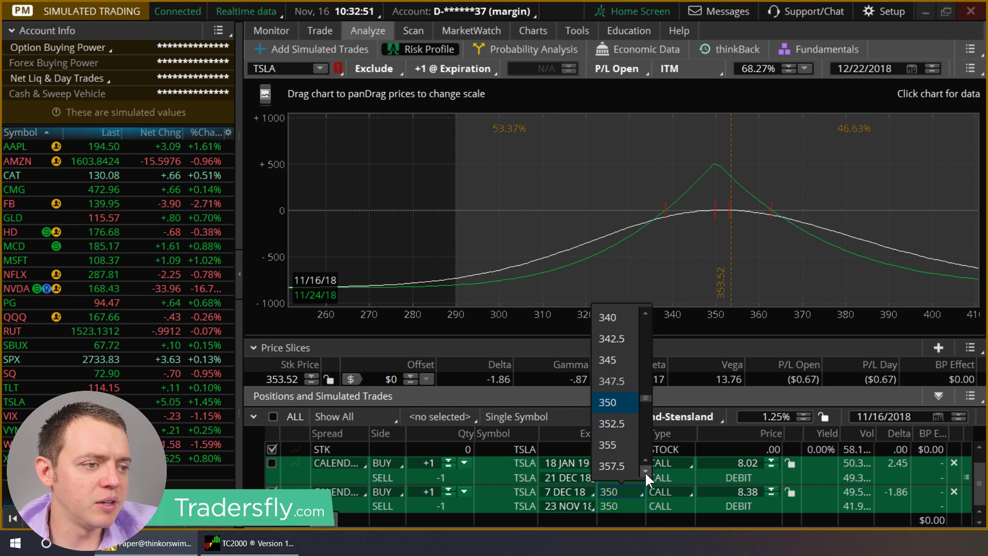
pyautogui.click(618, 446)
# Set the 18 JAN 19/21 DEC 18 calendar's strike to 355 and compare its risk graph with the shorter-dated calendar's.
pyautogui.click(616, 462)
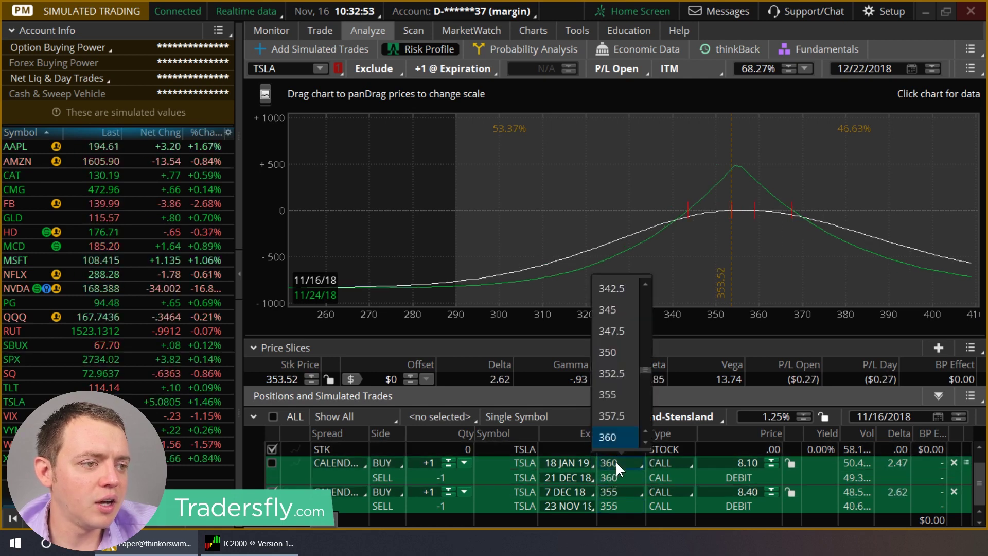
pyautogui.click(613, 386)
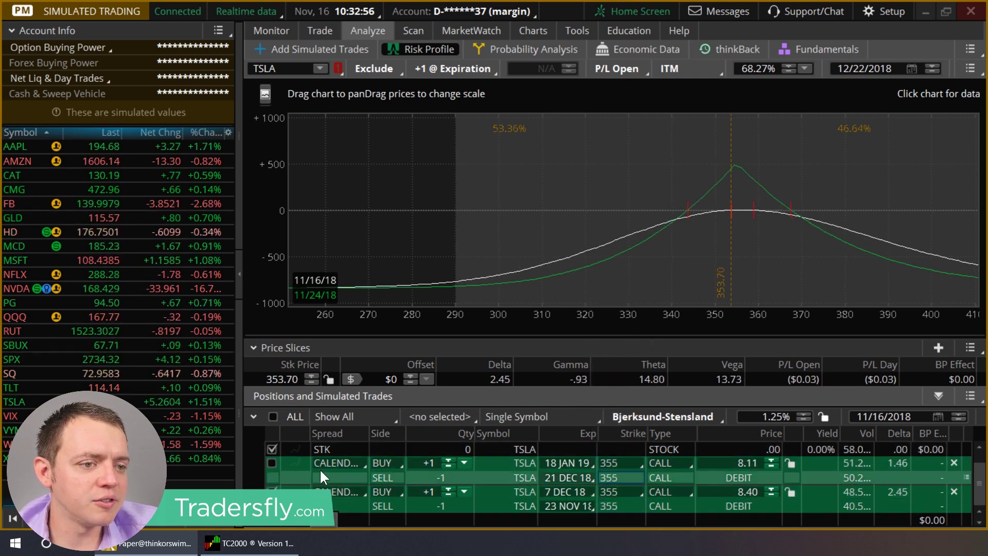
pyautogui.click(271, 463)
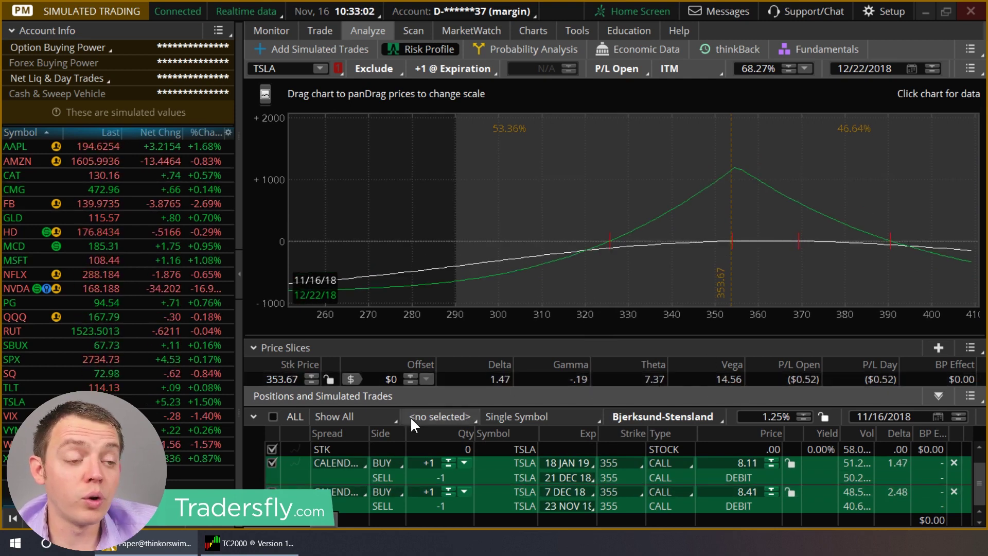
pyautogui.click(271, 462)
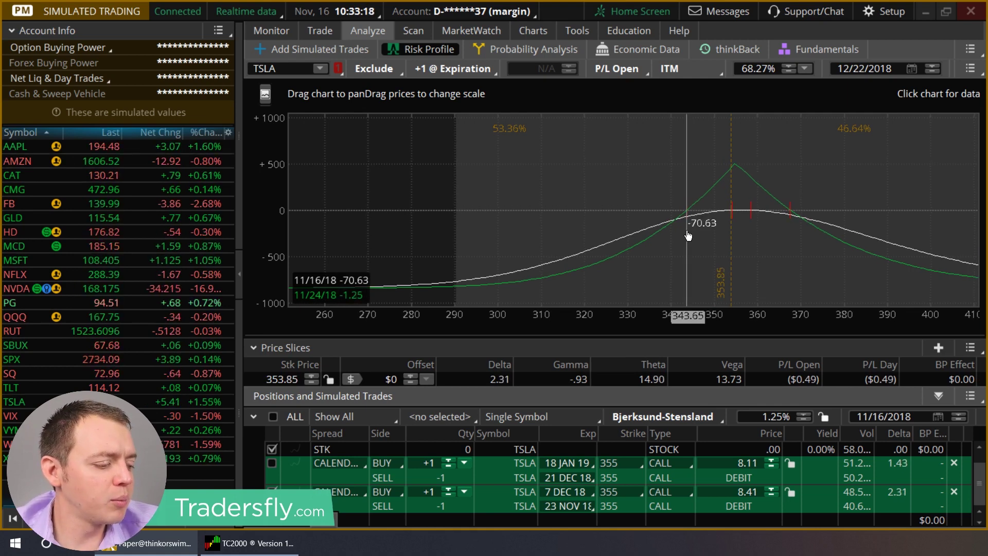
# Delete the 7 DEC/23 NOV calendar and include the remaining call calendar in the risk graph.
pyautogui.click(950, 491)
pyautogui.click(272, 482)
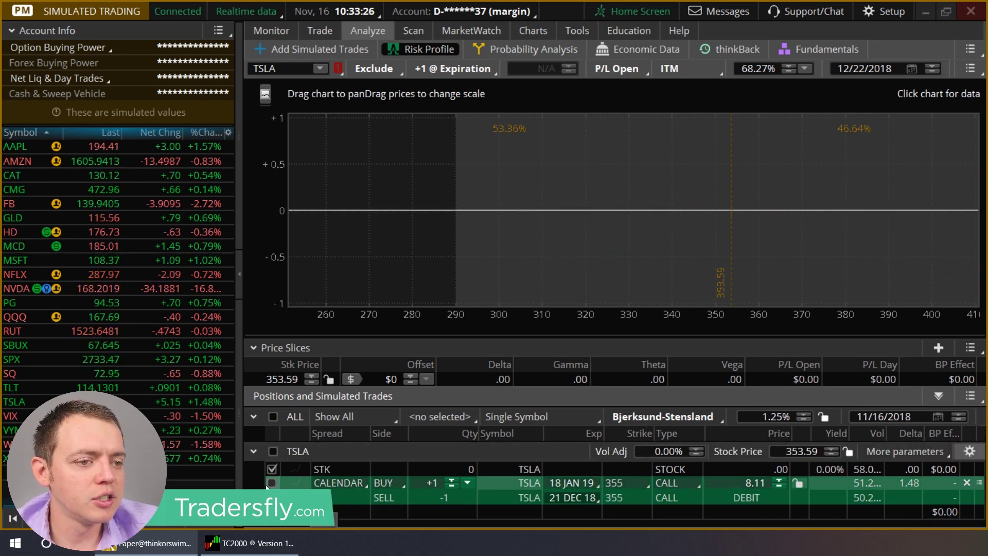
# Try a 325 strike on the remaining call calendar and set the strike to 340.
pyautogui.click(614, 483)
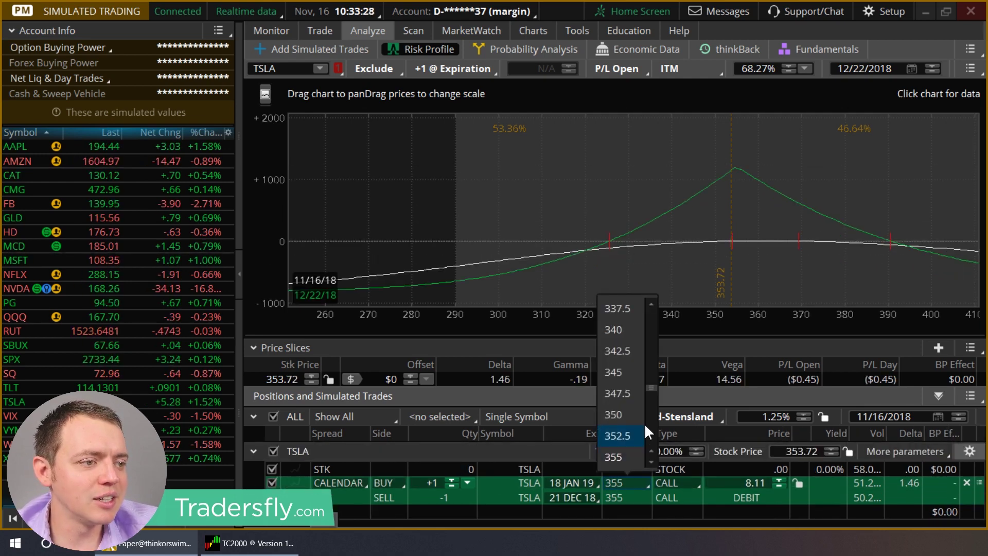
pyautogui.scroll(3, 627, 360)
pyautogui.click(620, 350)
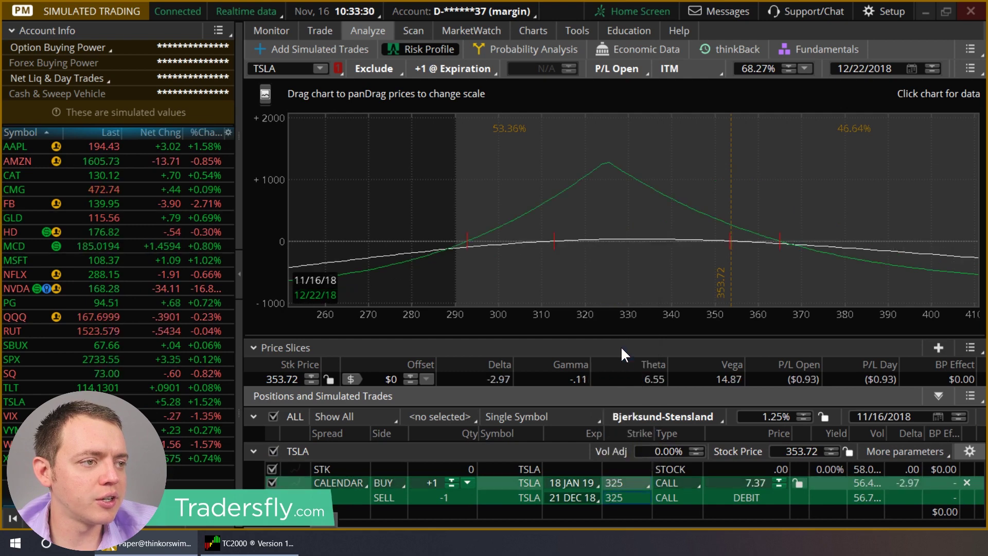
pyautogui.click(621, 484)
pyautogui.scroll(-3, 652, 427)
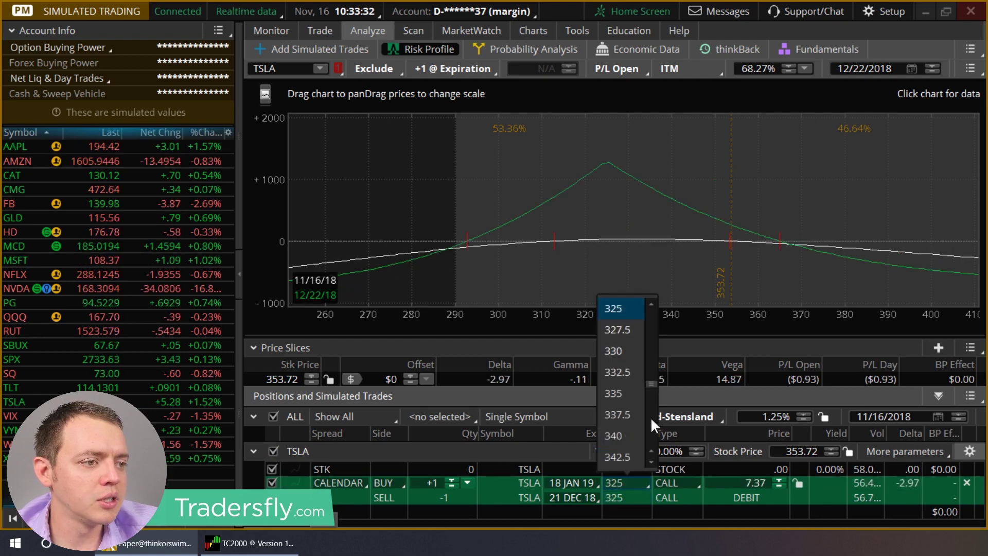
pyautogui.click(615, 439)
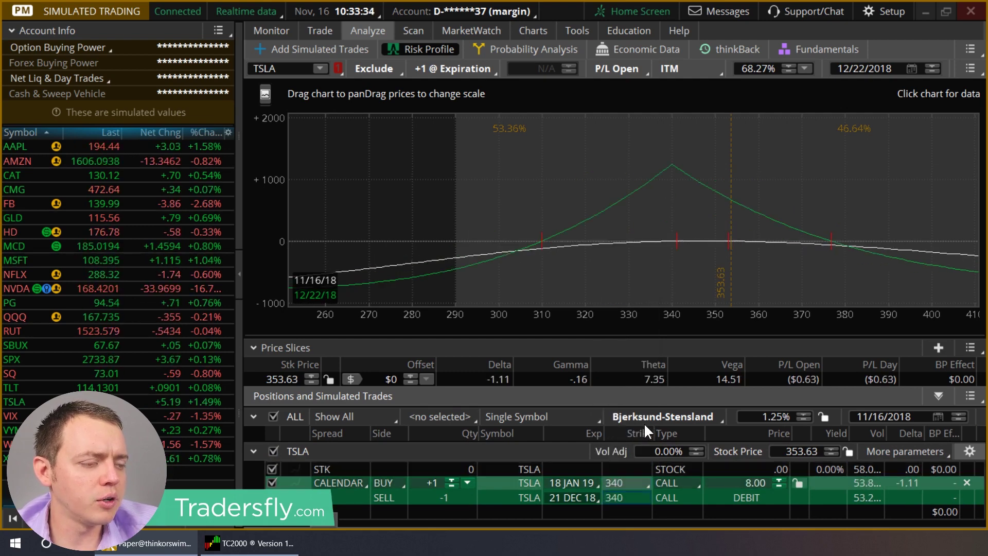
# Duplicate the 340 call calendar as a simulated trade and set the copy's strike to 370.
pyautogui.rightClick(719, 498)
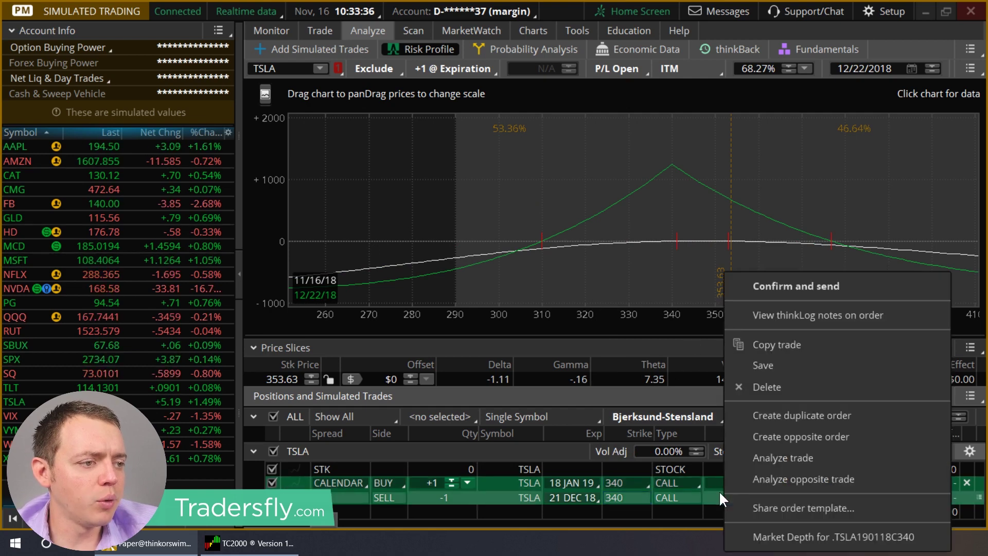
pyautogui.click(755, 457)
pyautogui.click(623, 492)
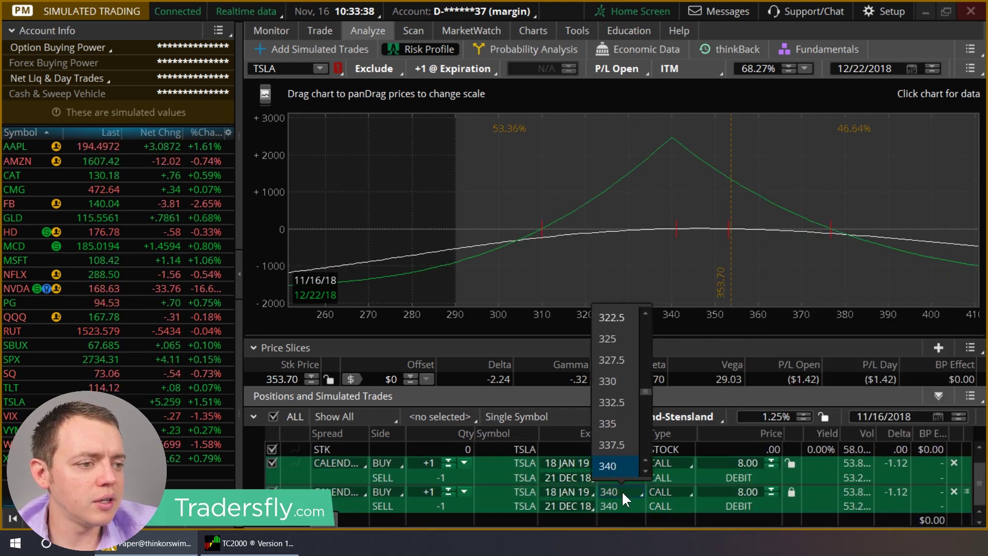
pyautogui.scroll(-5, 640, 441)
pyautogui.click(625, 424)
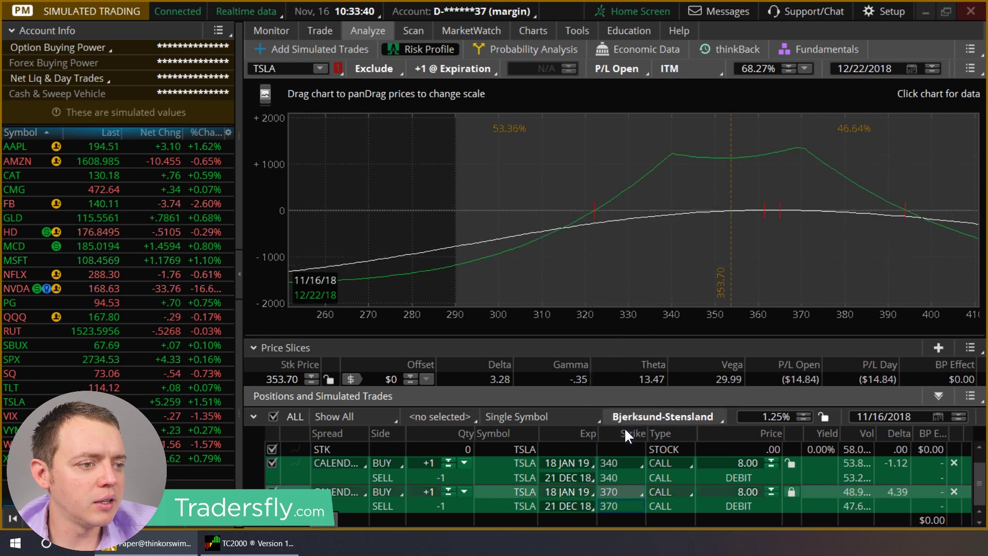
# Change the option type of the 340 calendar to PUT.
pyautogui.click(661, 457)
pyautogui.click(666, 499)
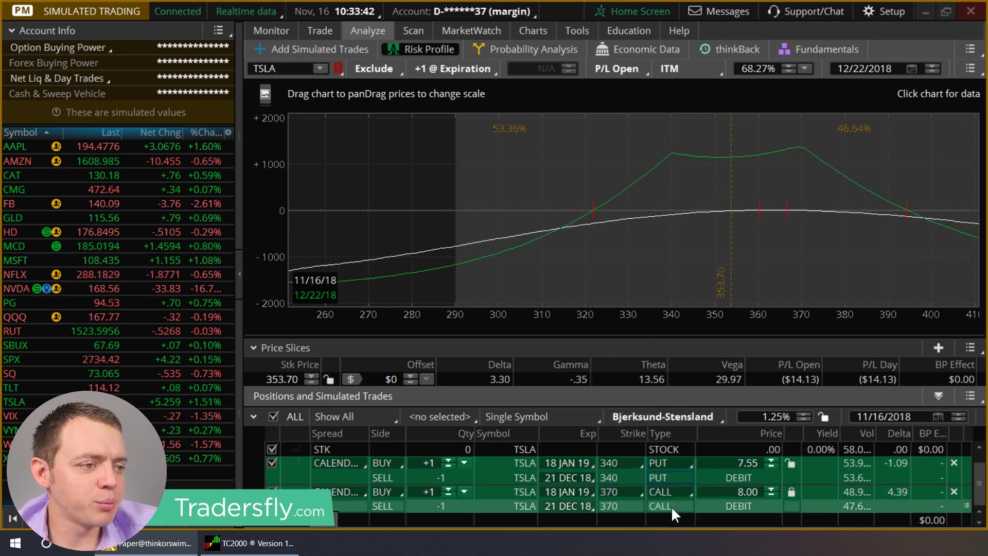
# Unlock the price of the 370 call calendar and set the put calendar's strike to 335.
pyautogui.click(791, 492)
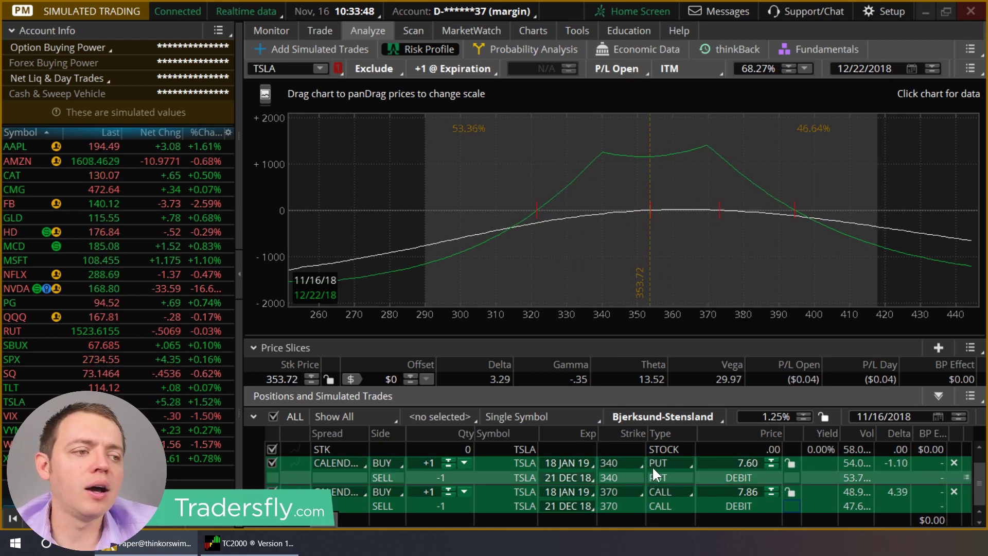
pyautogui.click(628, 465)
pyautogui.click(615, 391)
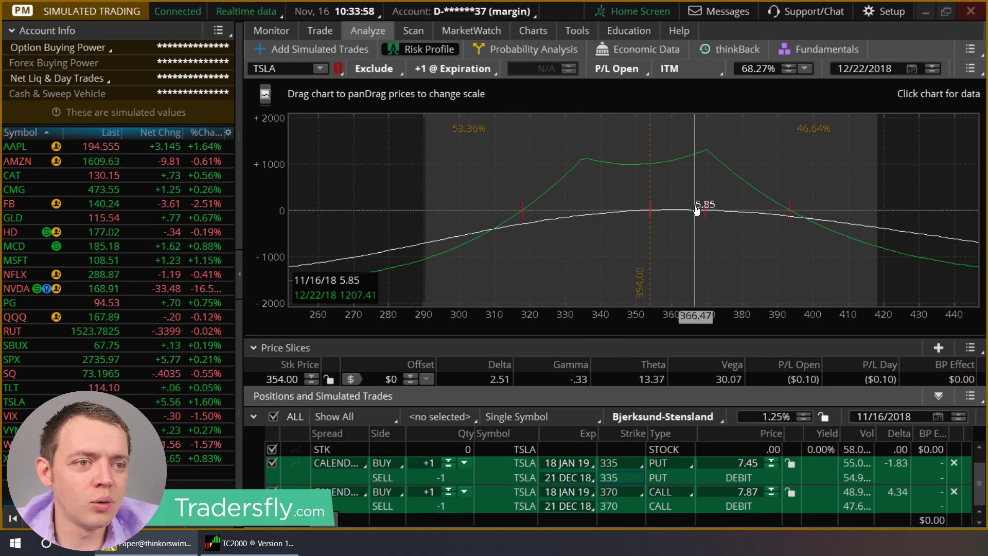
# Raise the quantity of the 370 call calendar to 3 and of the 335 put calendar to 2.
pyautogui.click(448, 486)
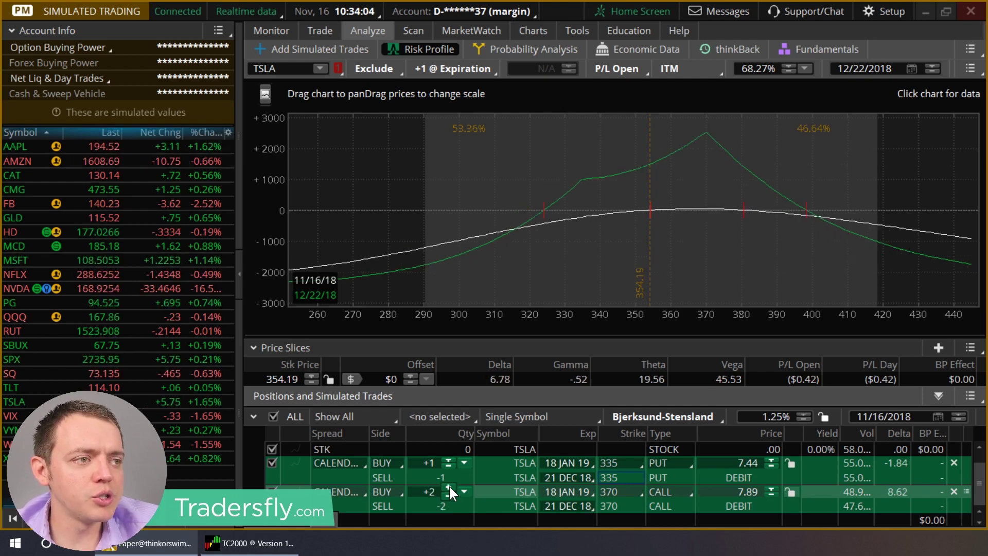
pyautogui.click(448, 460)
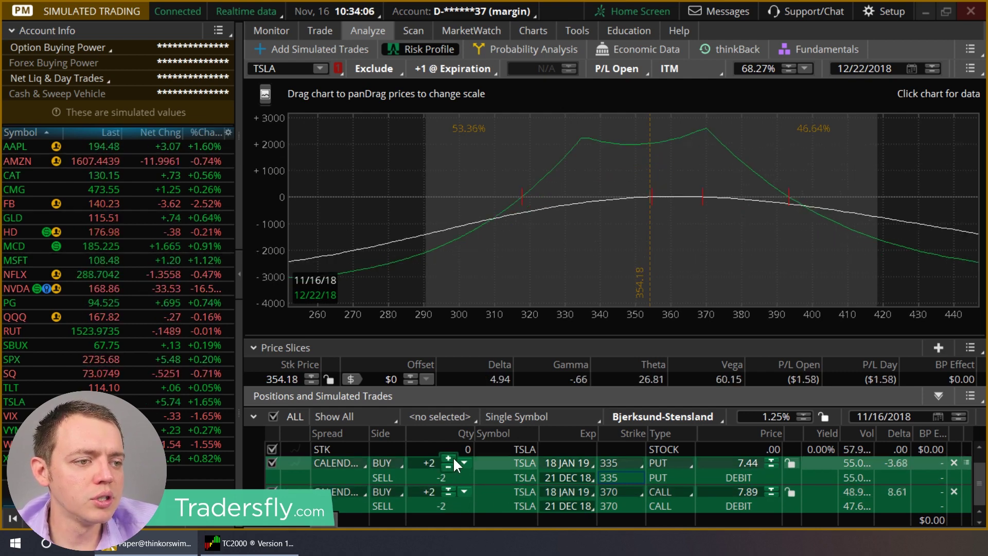
pyautogui.click(447, 486)
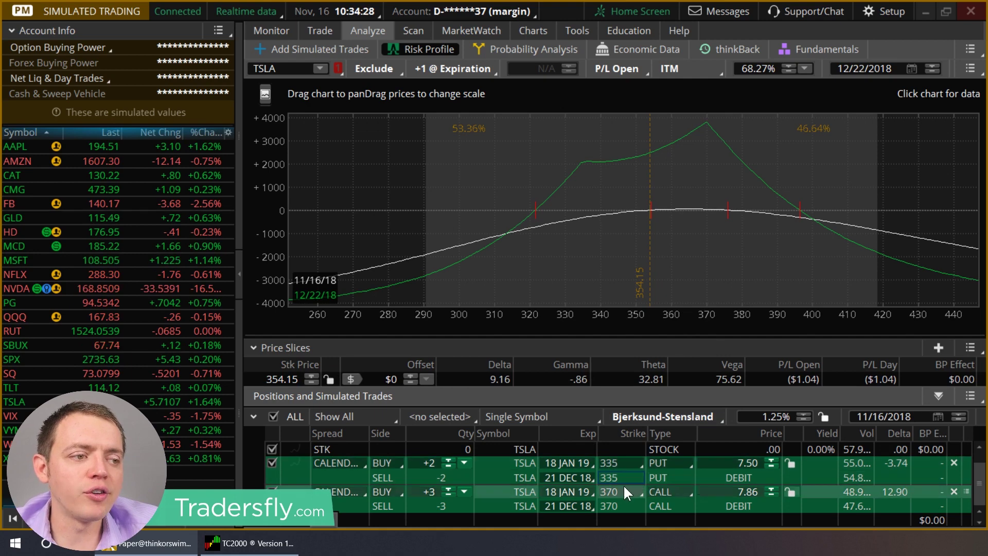
# Delete both simulated TSLA calendars from the risk profile.
pyautogui.click(953, 461)
pyautogui.click(965, 479)
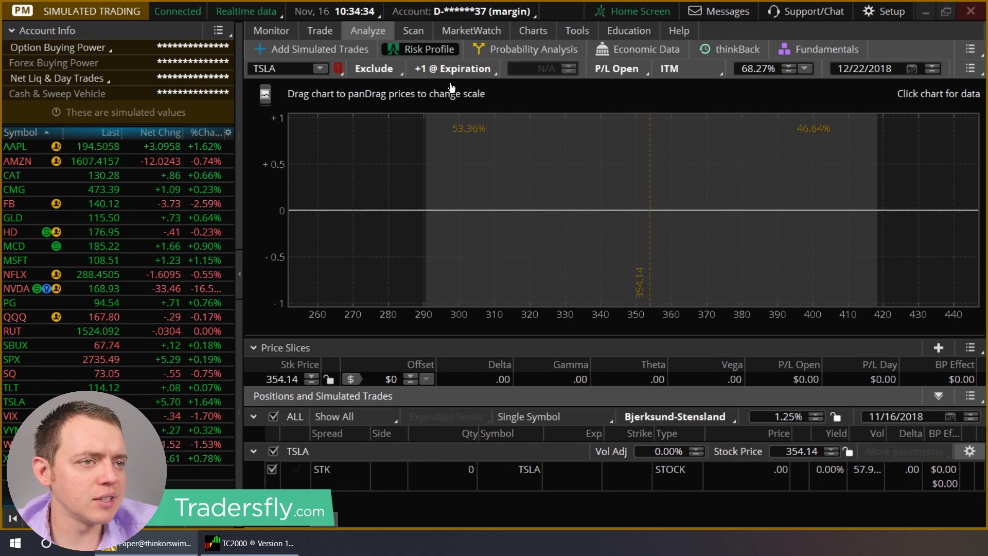
# Load the HD option chain for trading and expand its 21 DEC 18 expiration.
pyautogui.click(320, 30)
pyautogui.click(297, 64)
pyautogui.write('HD')
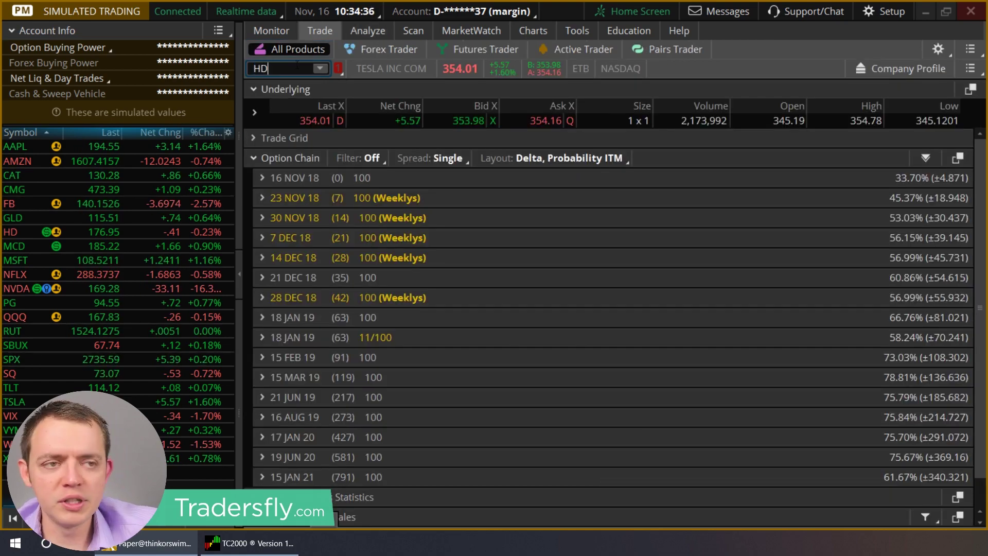
pyautogui.press('Return')
pyautogui.click(320, 273)
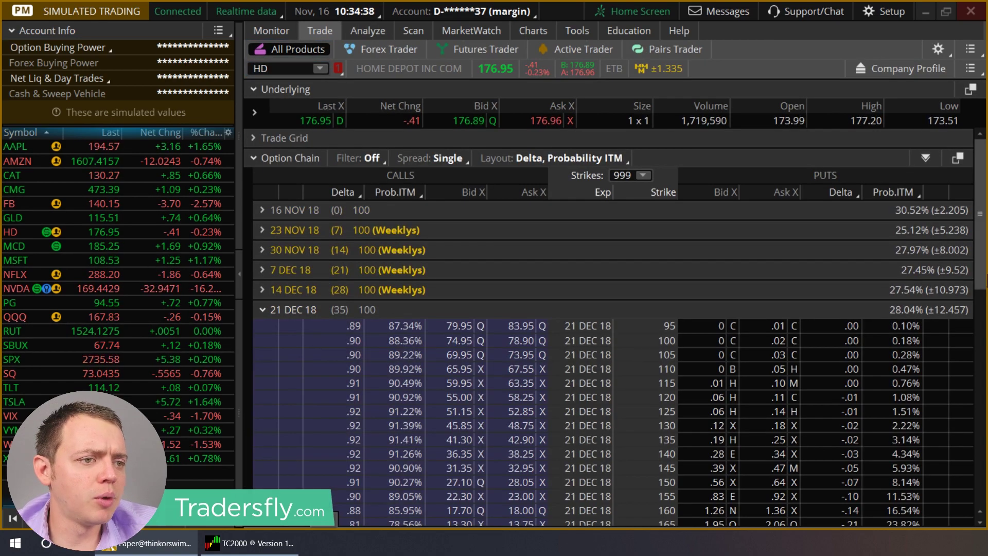
# Create a buy calendar order from HD's 170 put in the 21 DEC 18 expiration.
pyautogui.scroll(-5, 492, 303)
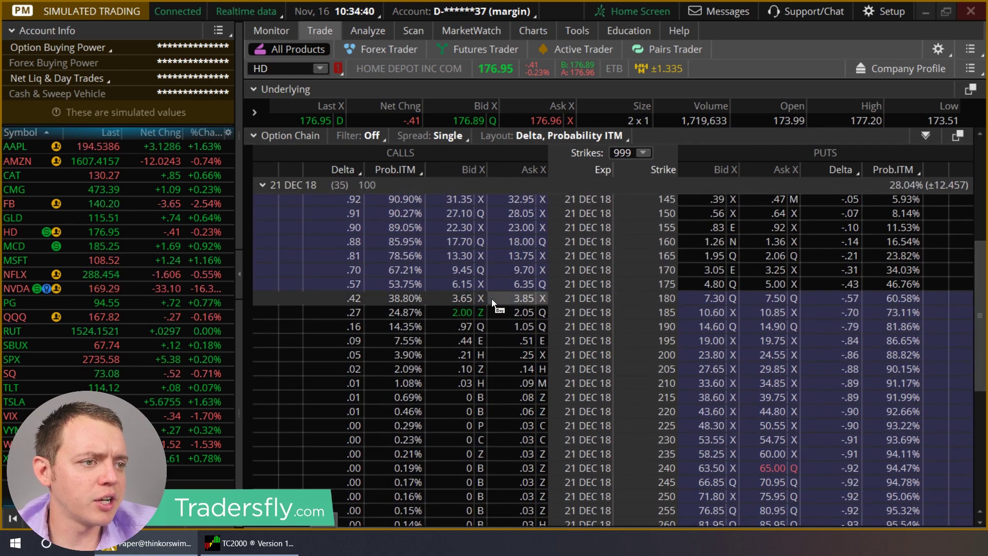
pyautogui.rightClick(712, 271)
pyautogui.moveTo(750, 238)
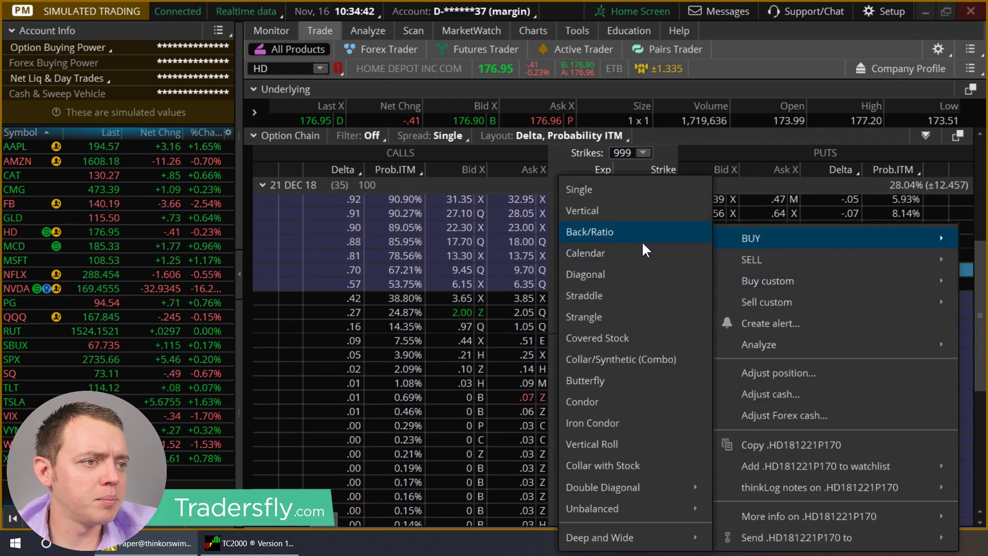
pyautogui.click(628, 253)
# Set the calendar's long leg to expire 18 JAN 19 and analyze the trade in the risk profile.
pyautogui.rightClick(674, 329)
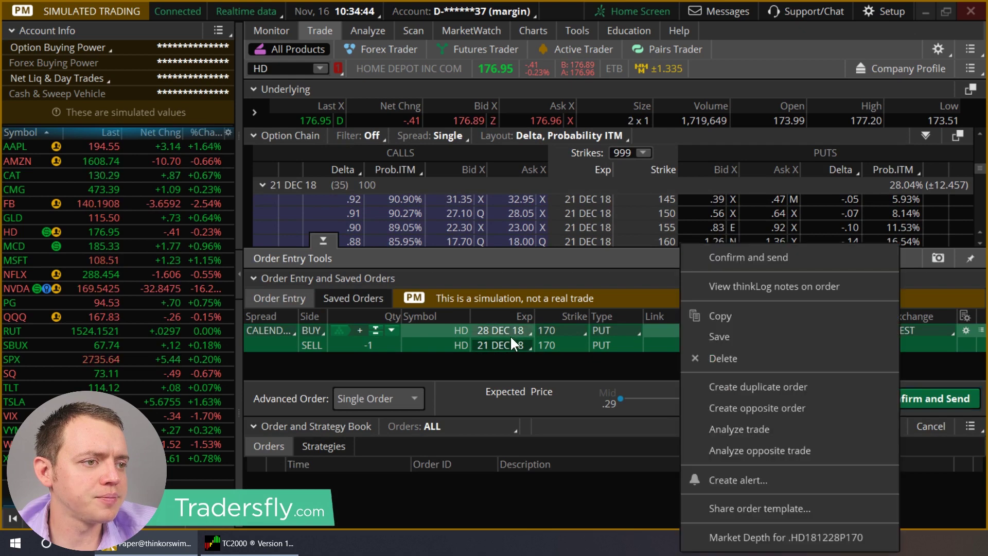
pyautogui.click(511, 335)
pyautogui.click(493, 500)
pyautogui.rightClick(676, 331)
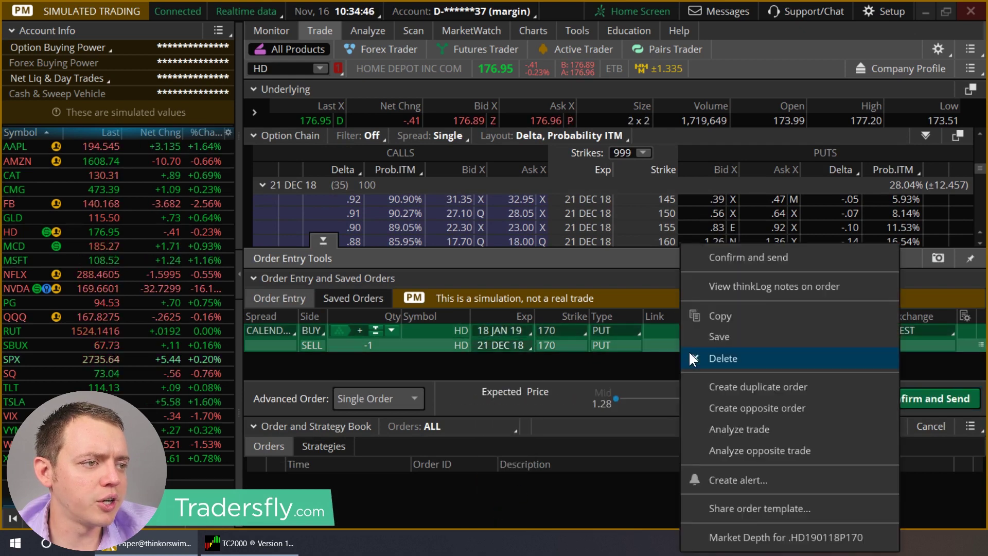
pyautogui.click(721, 432)
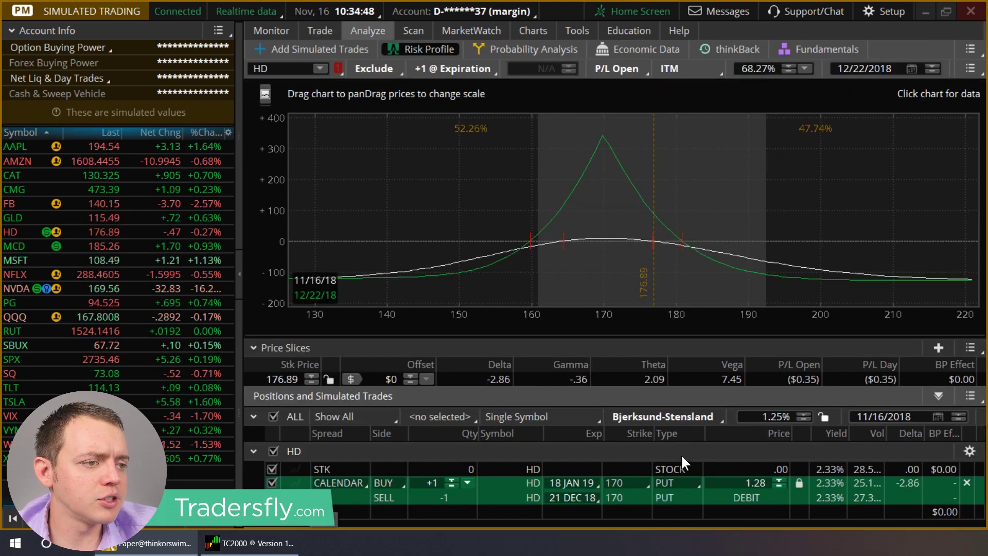
# Duplicate the HD 170 put calendar as a simulated trade and give the copy a 180 strike with its price unlocked.
pyautogui.rightClick(724, 480)
pyautogui.click(773, 461)
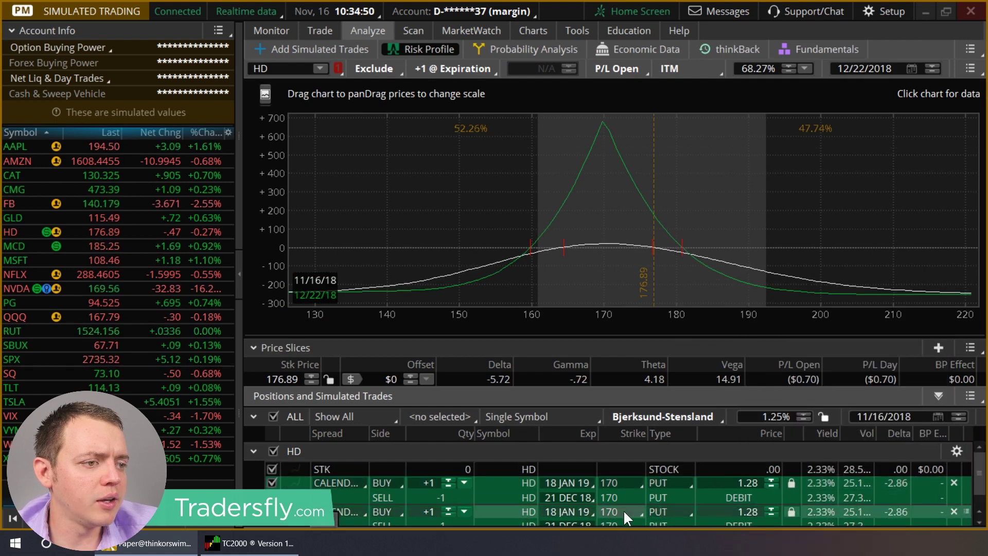
pyautogui.click(623, 511)
pyautogui.click(616, 423)
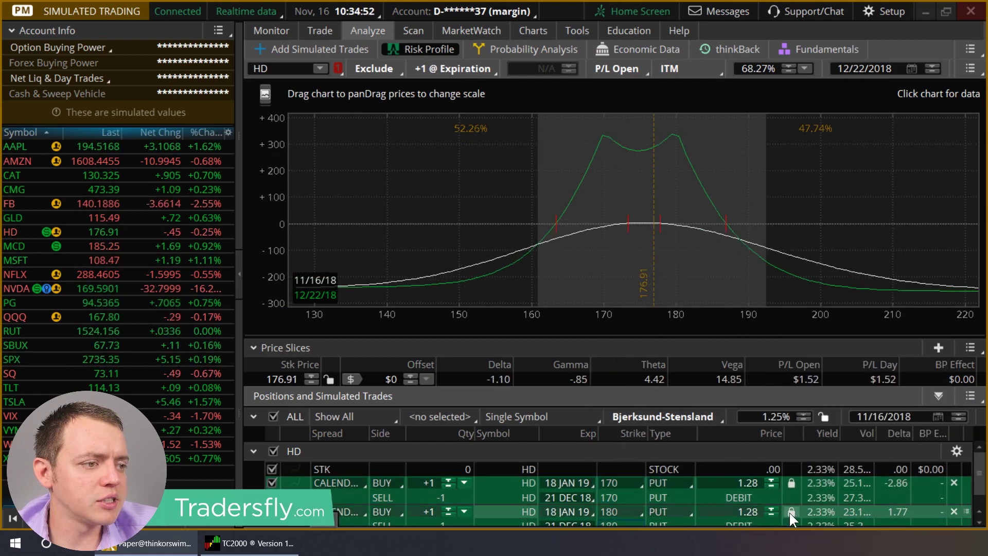
pyautogui.scroll(-1, 789, 512)
pyautogui.moveTo(696, 315); pyautogui.dragTo(566, 269)
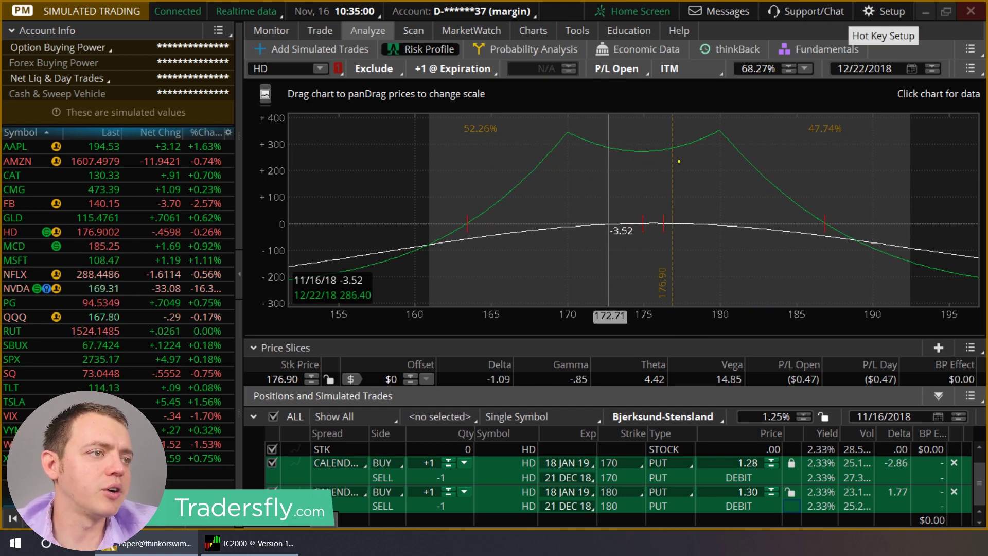
# Try a 182.5 strike on the 180 put calendar and set the strike to 185.
pyautogui.click(627, 489)
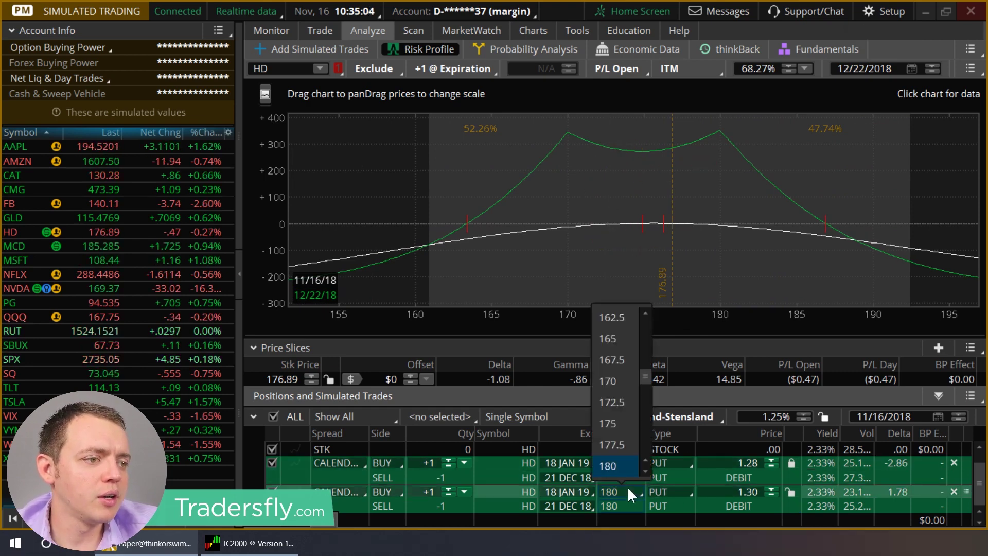
pyautogui.click(645, 471)
pyautogui.click(647, 469)
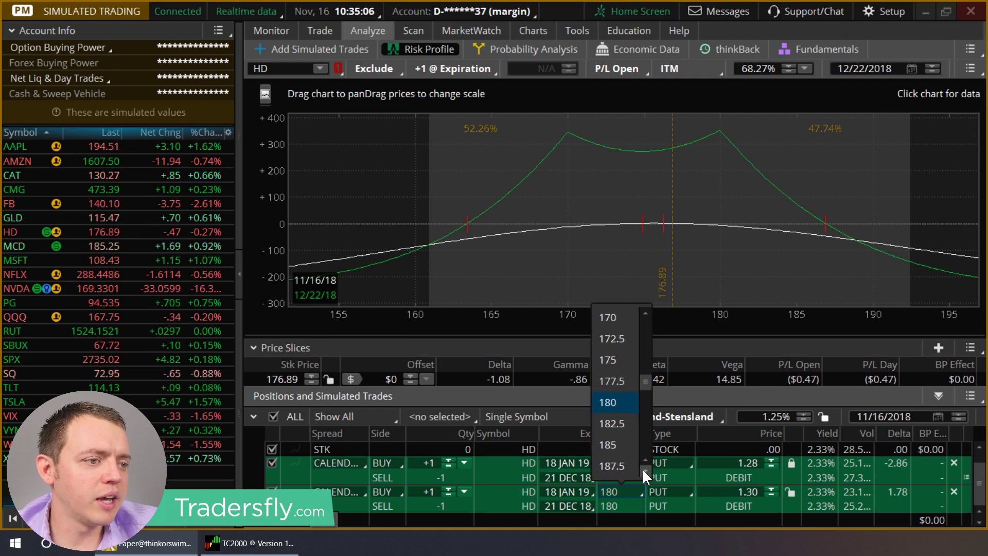
pyautogui.click(625, 424)
pyautogui.click(622, 492)
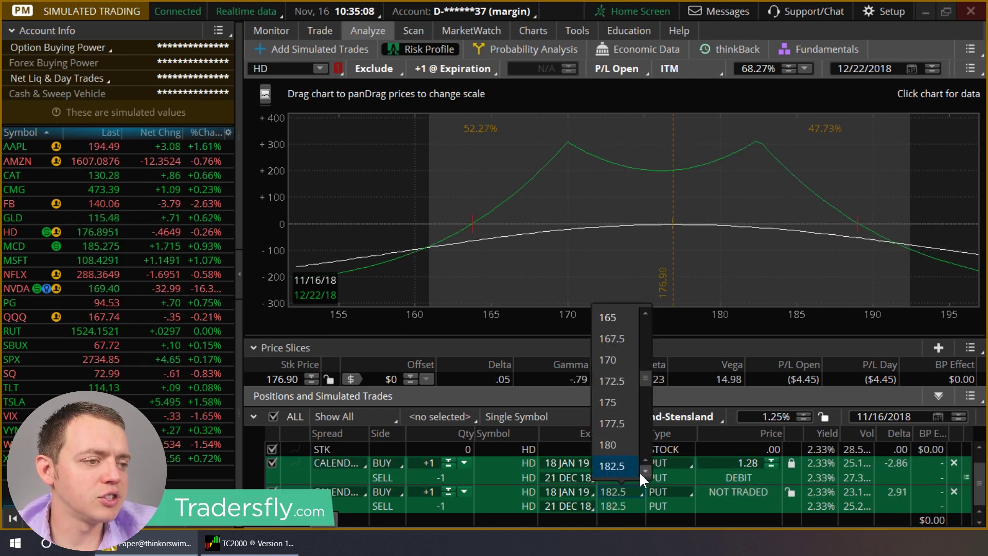
pyautogui.click(640, 470)
pyautogui.click(640, 470)
pyautogui.click(619, 446)
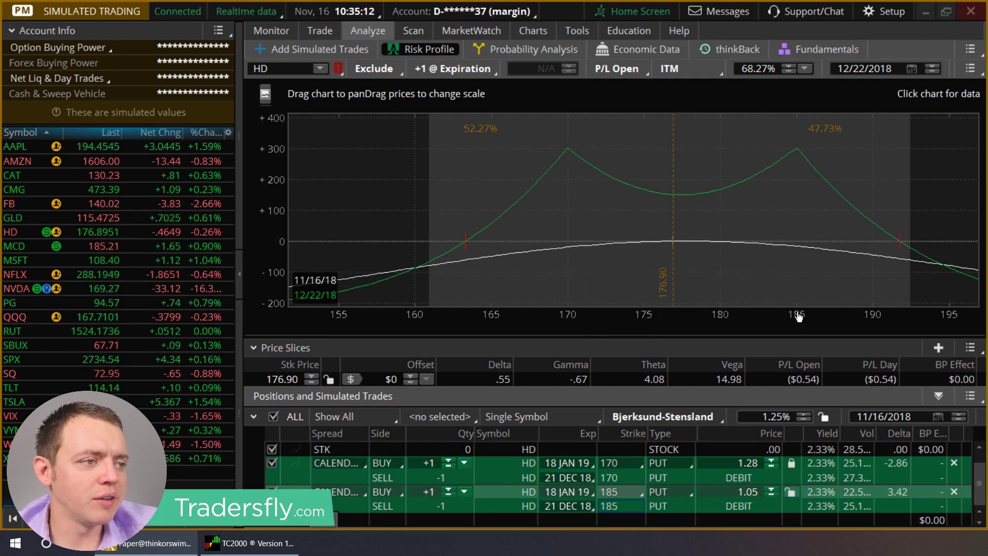
pyautogui.moveTo(798, 315); pyautogui.dragTo(693, 330)
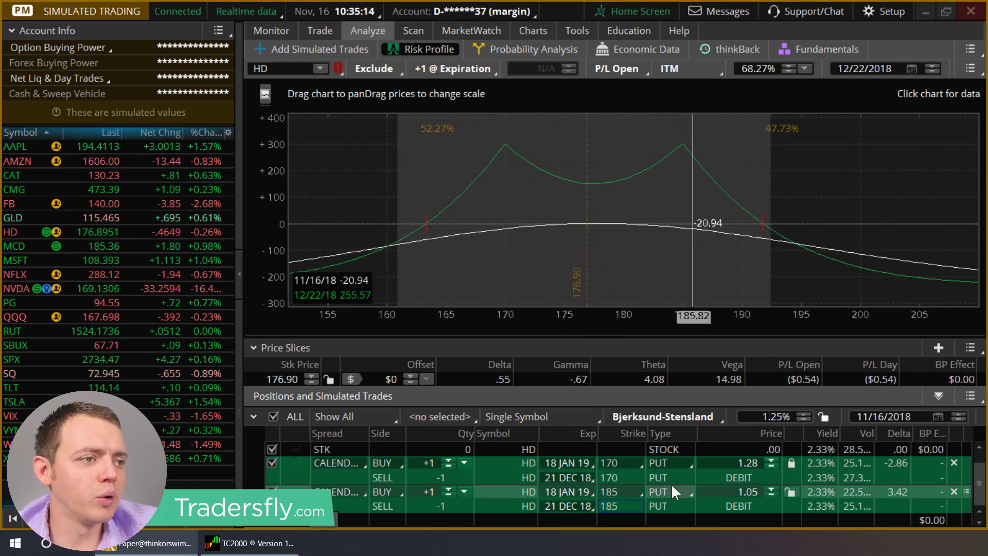
# Raise the quantity of the 185 put calendar to 3 and of the 170 put calendar to 2.
pyautogui.click(448, 486)
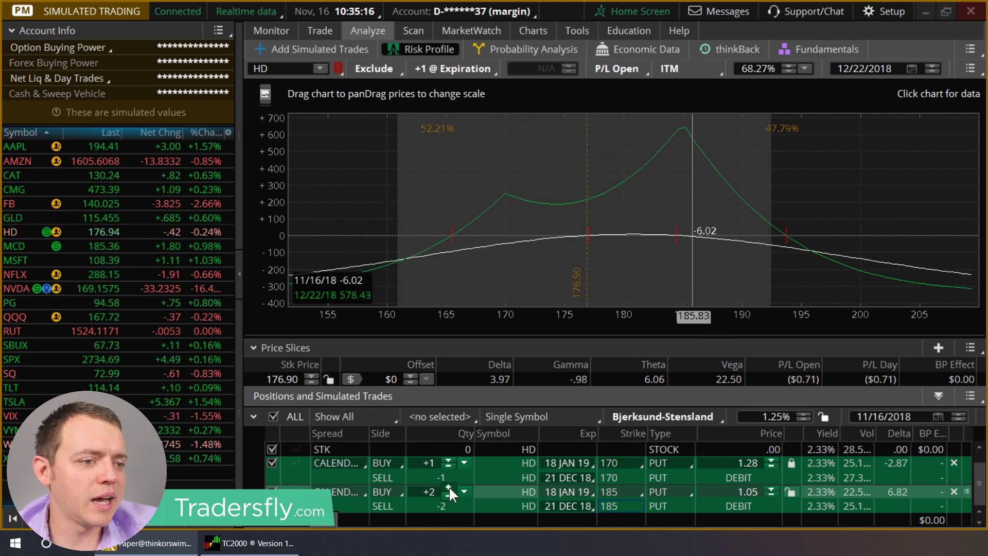
pyautogui.click(449, 487)
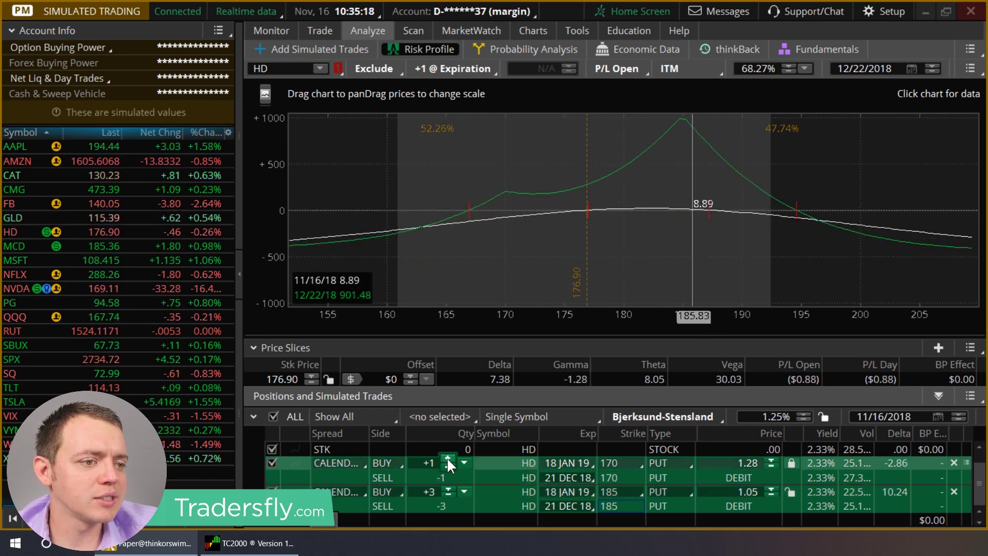
pyautogui.click(447, 457)
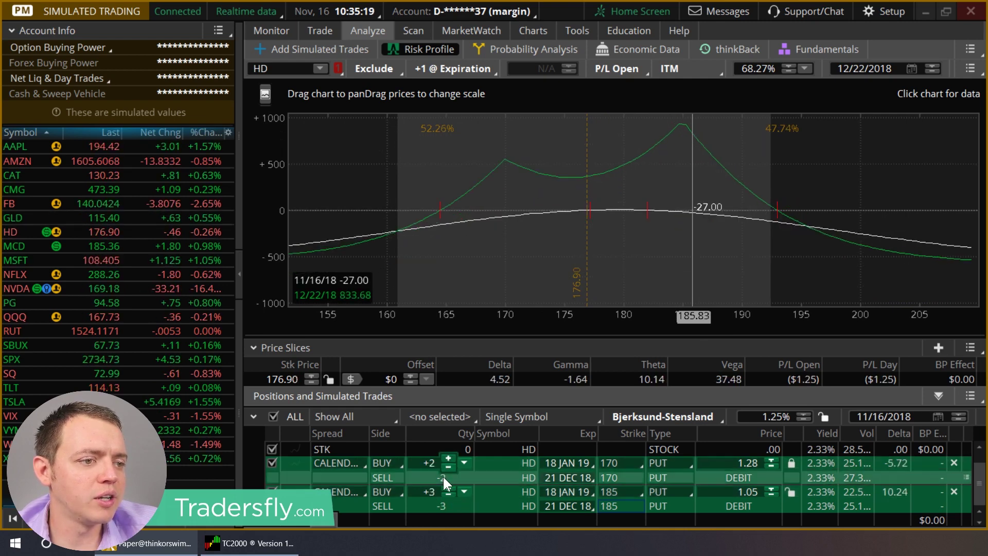
# Change the risk graph's scaling mode and adjust the chart to show both profit peaks.
pyautogui.click(266, 96)
pyautogui.click(226, 146)
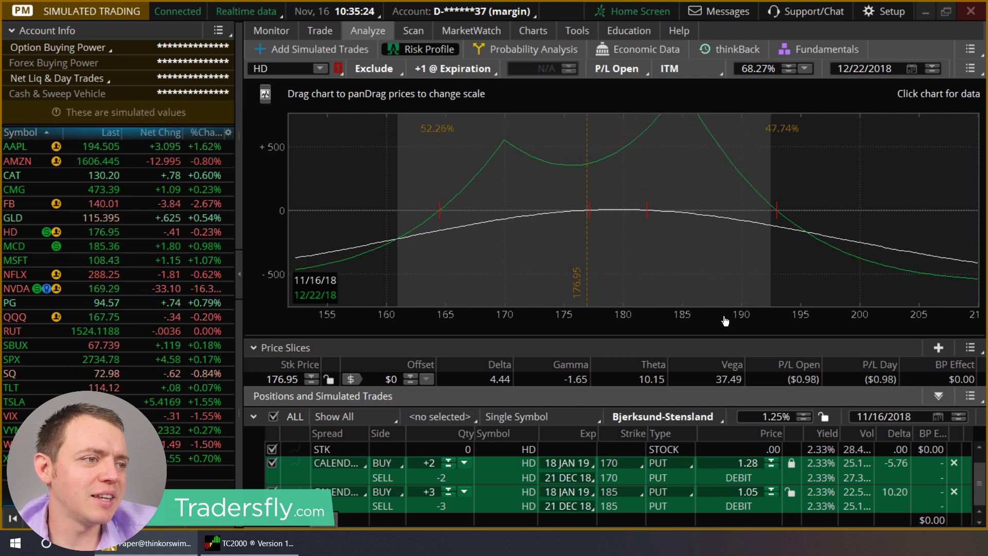
pyautogui.moveTo(583, 222); pyautogui.dragTo(617, 308)
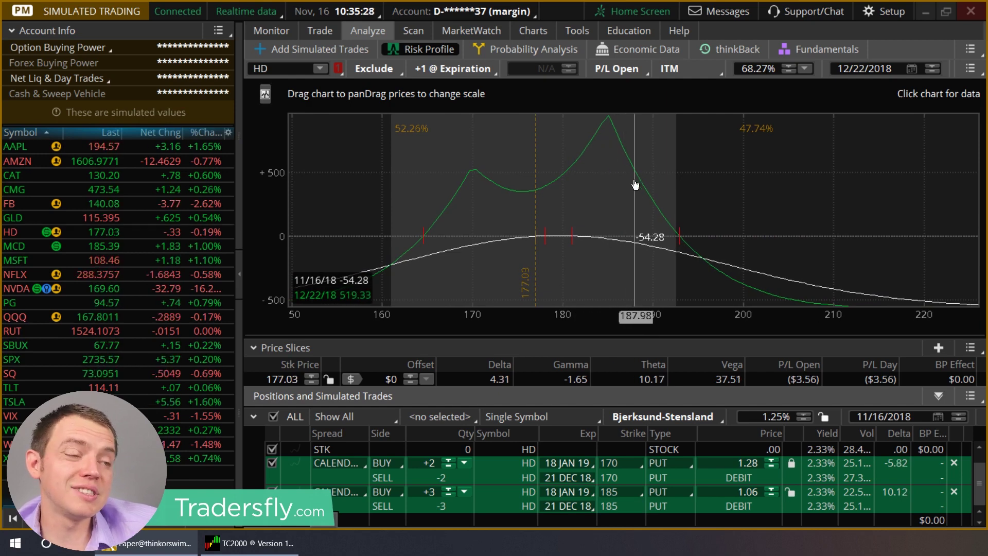
pyautogui.moveTo(734, 323); pyautogui.dragTo(770, 322)
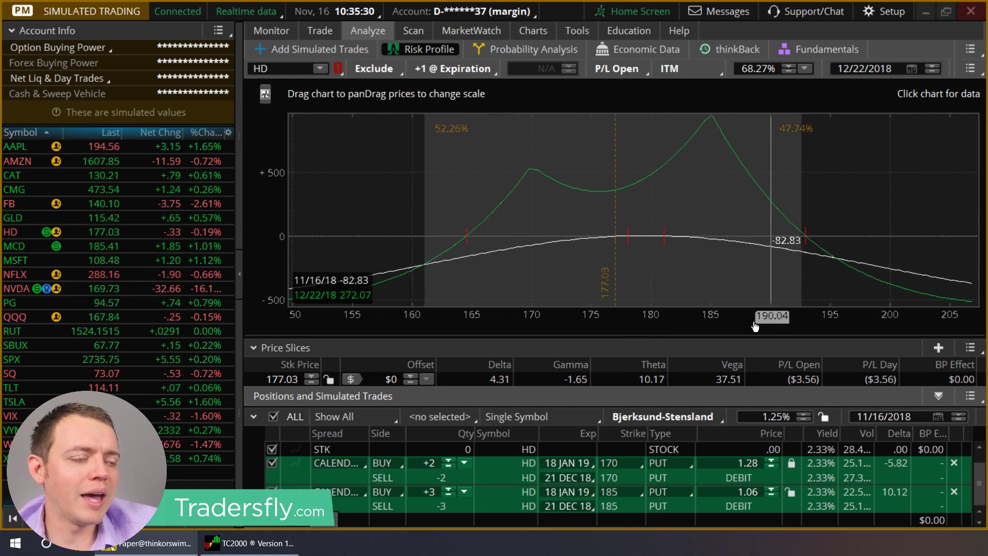
# Duplicate the 185 put calendar as a simulated trade and set the copy to strike 180 with a quantity of 1.
pyautogui.rightClick(721, 502)
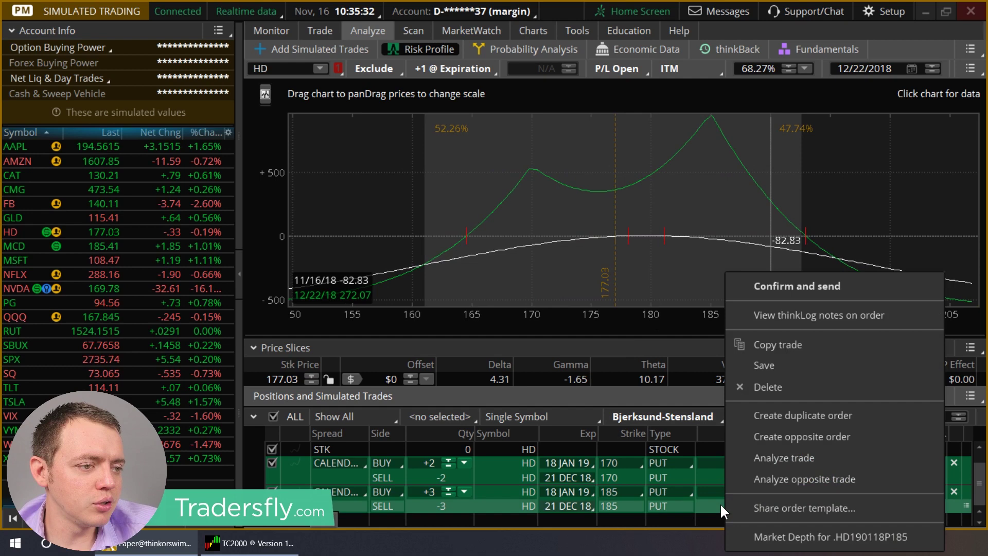
pyautogui.click(773, 455)
pyautogui.click(623, 493)
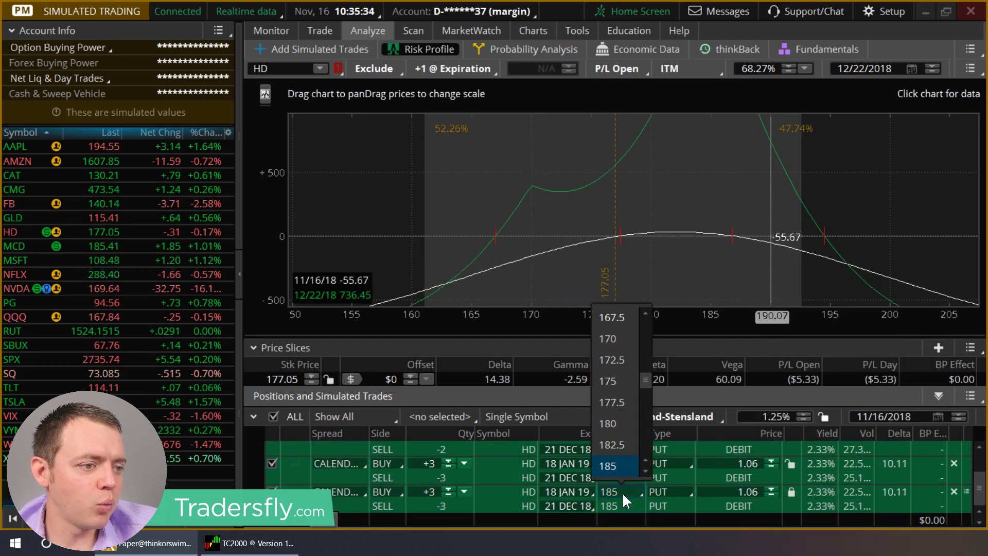
pyautogui.click(625, 427)
pyautogui.click(446, 494)
pyautogui.click(446, 494)
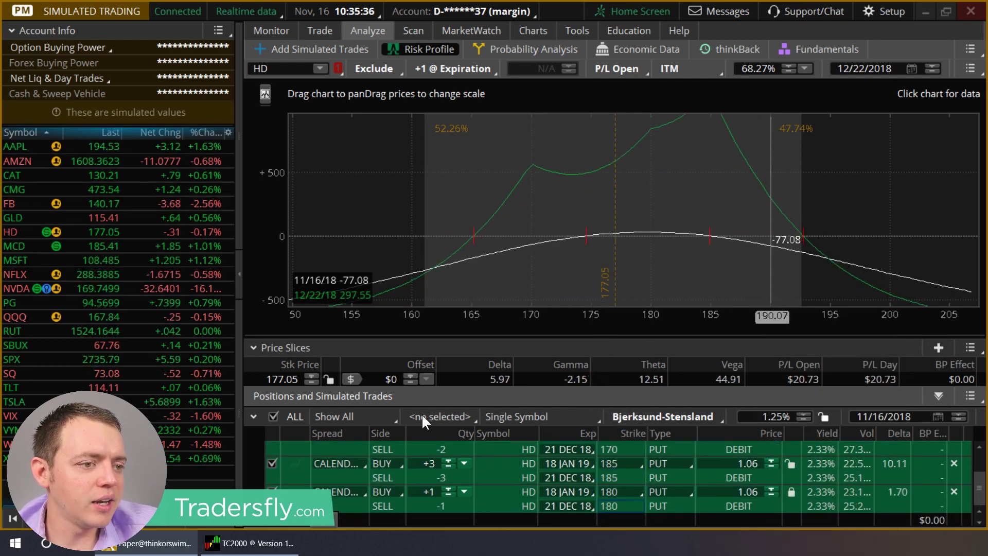
# Set the quantities of both the 180 and the 185 put calendars to 2.
pyautogui.moveTo(284, 171); pyautogui.dragTo(264, 163)
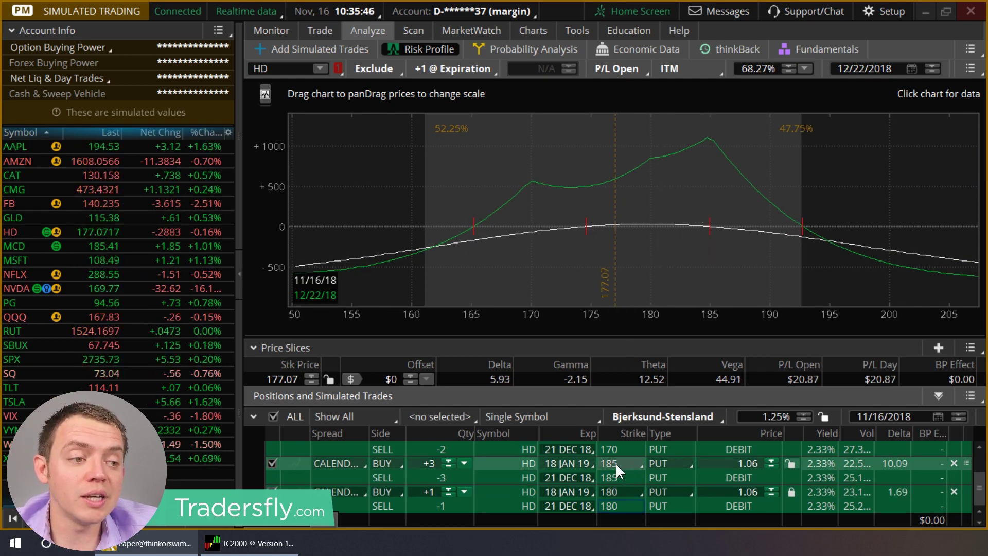
pyautogui.click(450, 488)
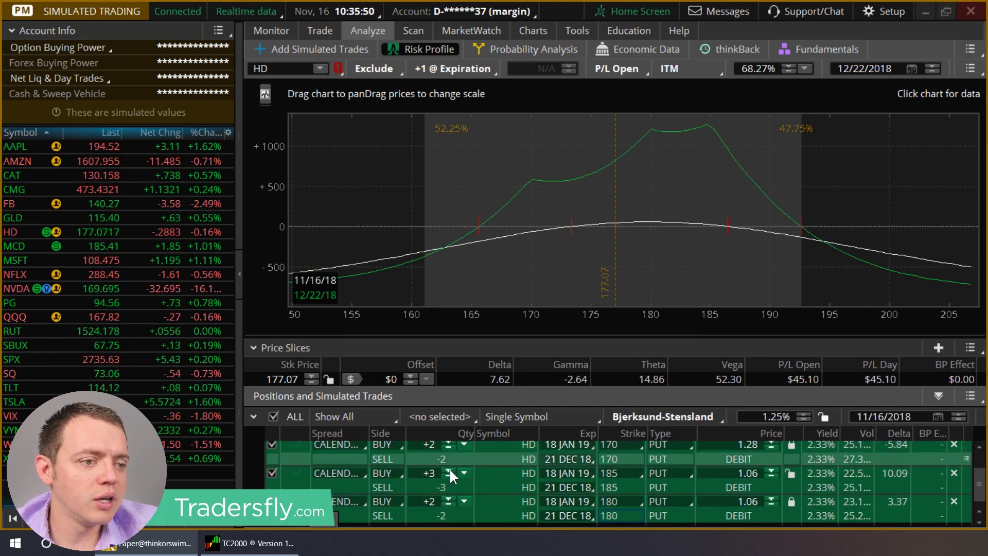
pyautogui.click(448, 474)
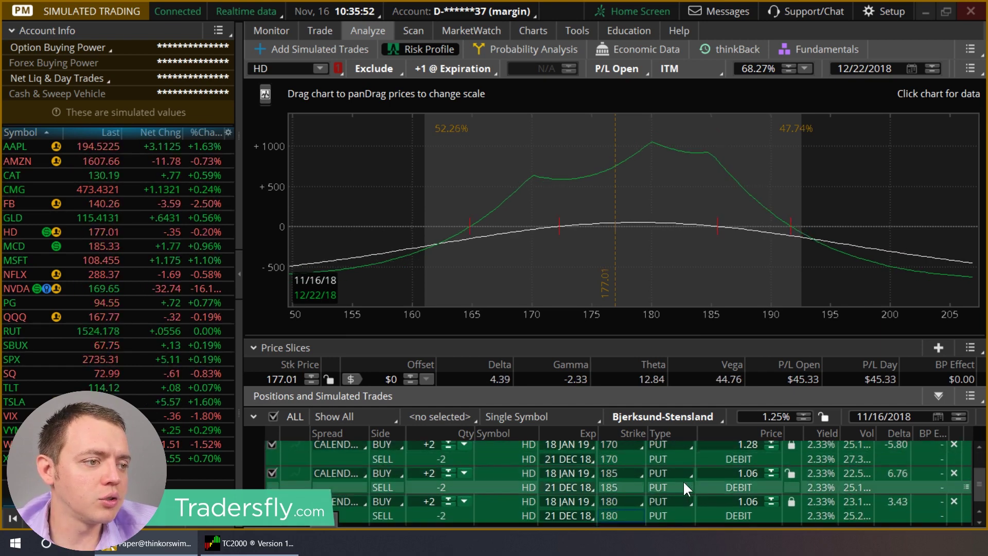
# Set the 185 put calendar's strike to 190 and unlock the price of the 180 put calendar.
pyautogui.click(612, 474)
pyautogui.click(646, 451)
pyautogui.click(623, 448)
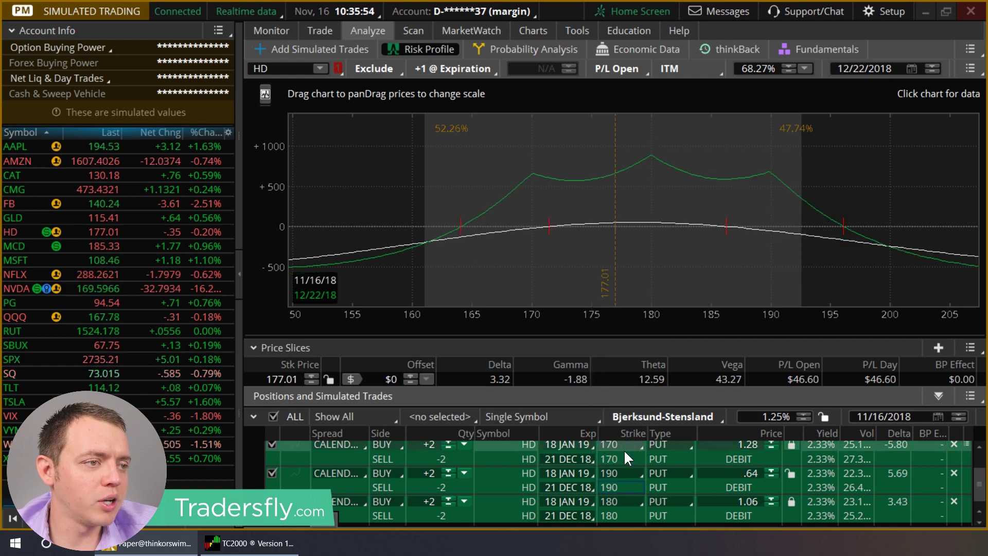
pyautogui.click(791, 501)
pyautogui.moveTo(684, 315); pyautogui.dragTo(633, 315)
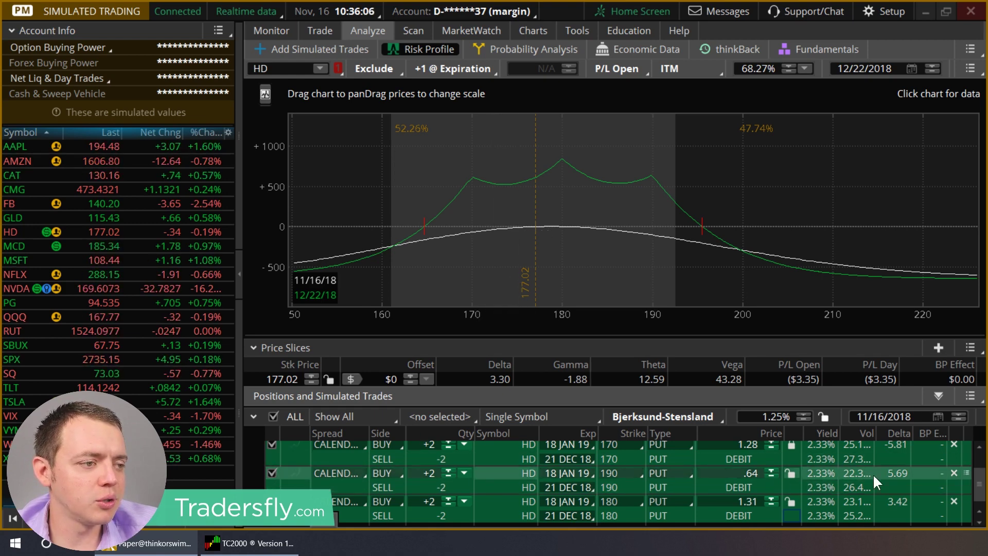
# Remove the 190 put calendar and set the 180 put calendar's strike to 190.
pyautogui.click(953, 473)
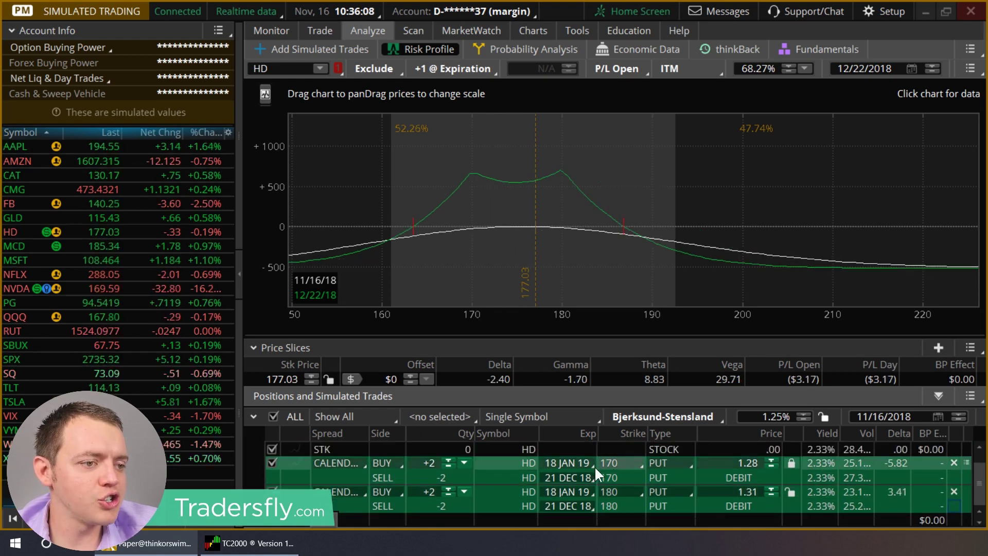
pyautogui.click(609, 492)
pyautogui.scroll(-4, 649, 469)
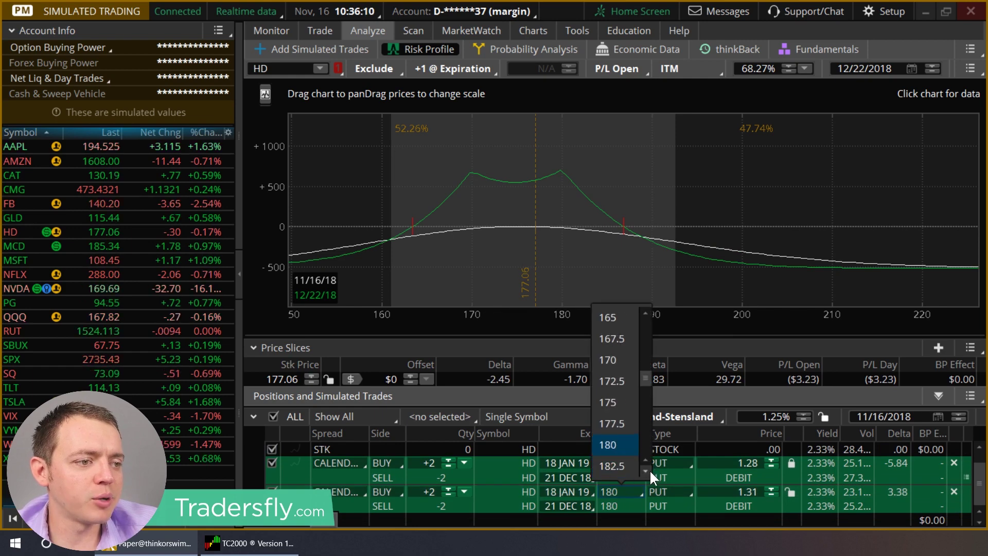
pyautogui.click(624, 469)
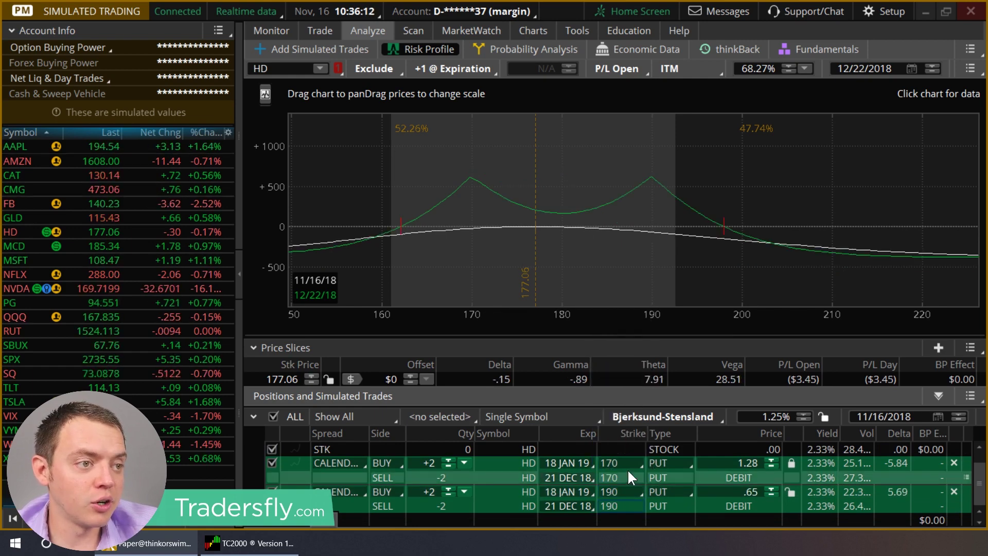
# Increase the 190 put calendar's quantity to 4 and set its strike to 195.
pyautogui.click(449, 489)
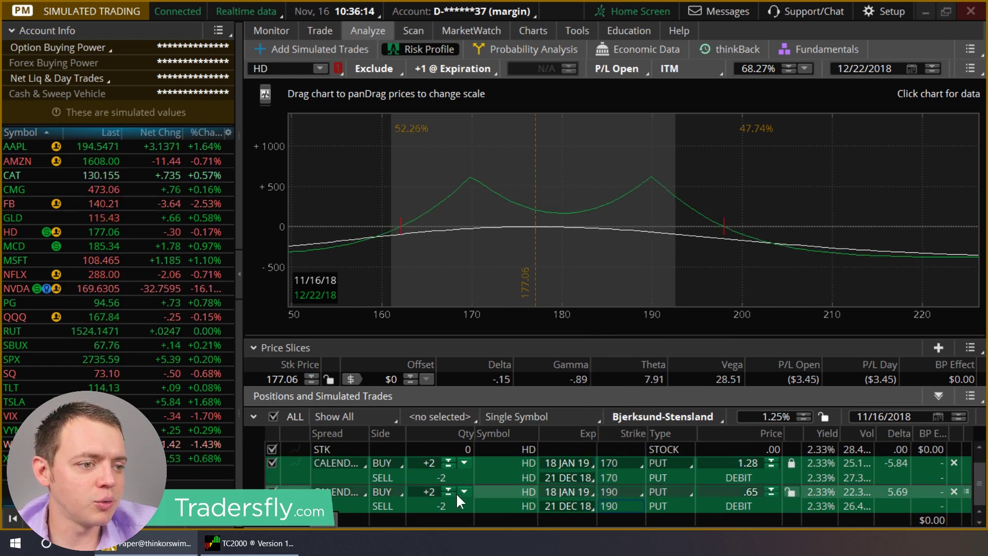
pyautogui.click(449, 487)
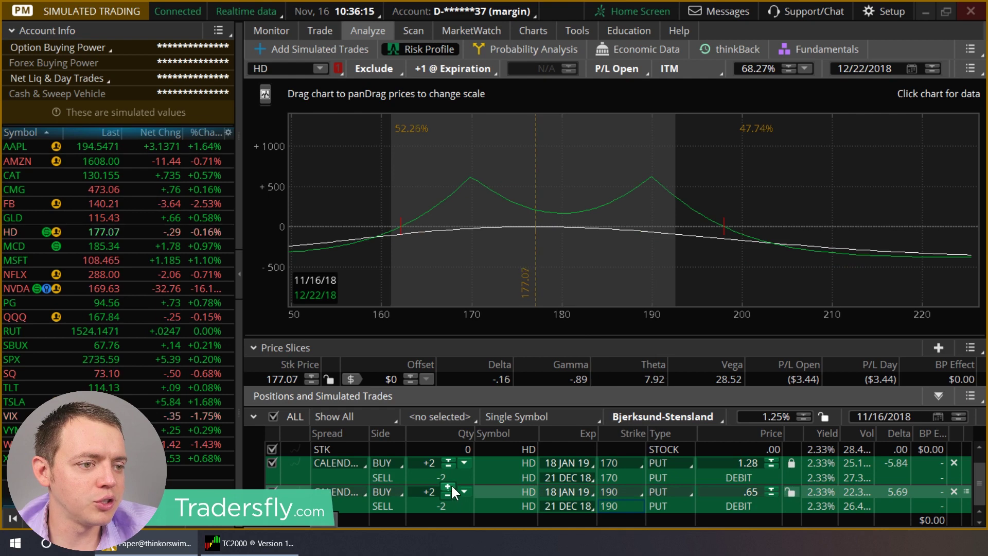
pyautogui.click(623, 491)
pyautogui.scroll(-2, 644, 471)
pyautogui.click(606, 465)
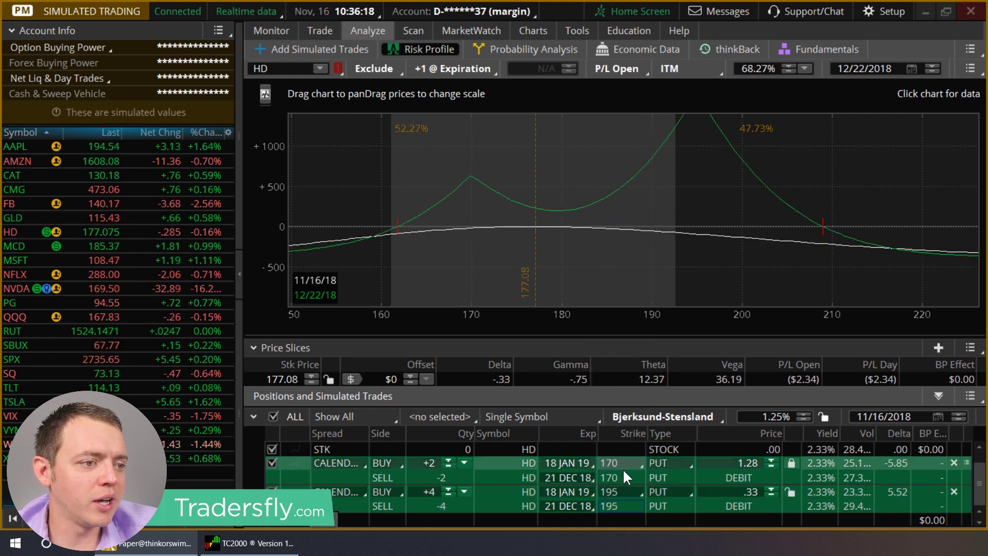
# Unlock the price of the 170 put calendar and set its strike to 165.
pyautogui.click(792, 462)
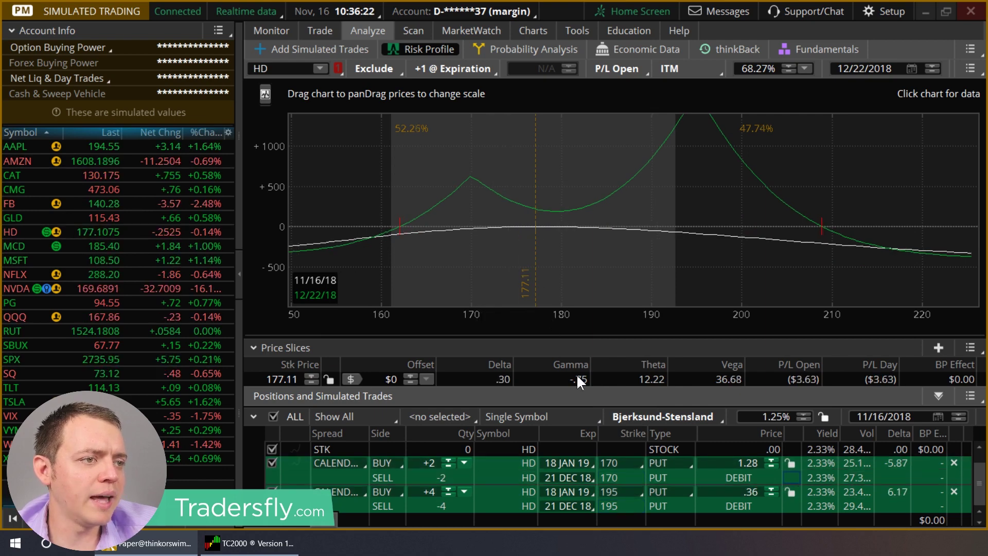
pyautogui.click(615, 462)
pyautogui.click(613, 395)
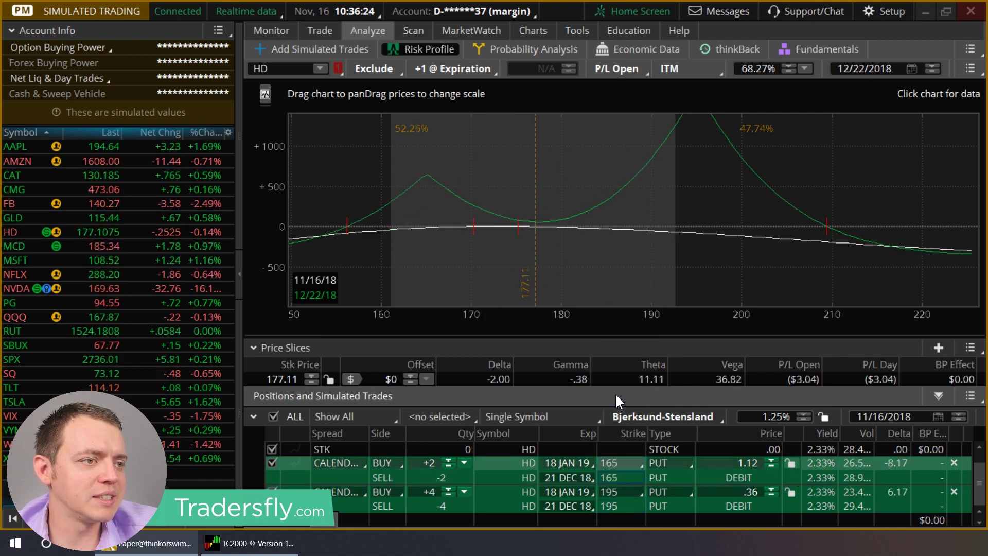
# Adjust the risk graph to show both full profit peaks and set the 195 put calendar's quantity to 3.
pyautogui.scroll(-3, 524, 252)
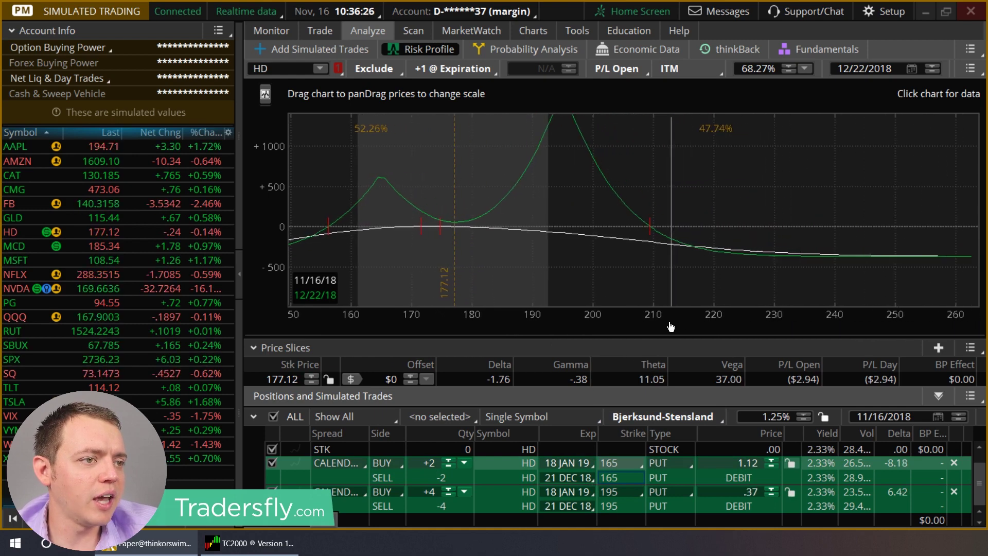
pyautogui.moveTo(524, 252); pyautogui.dragTo(790, 320)
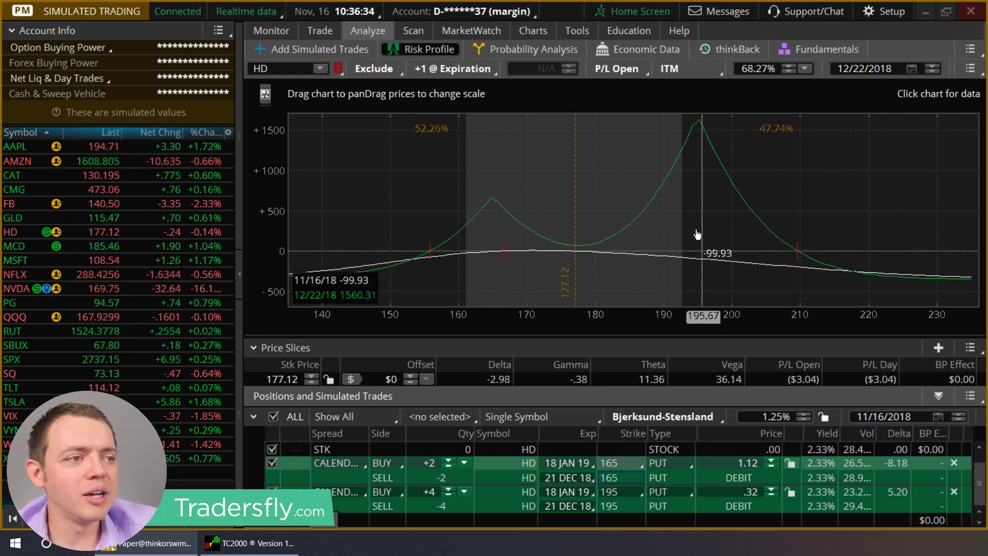
pyautogui.click(447, 493)
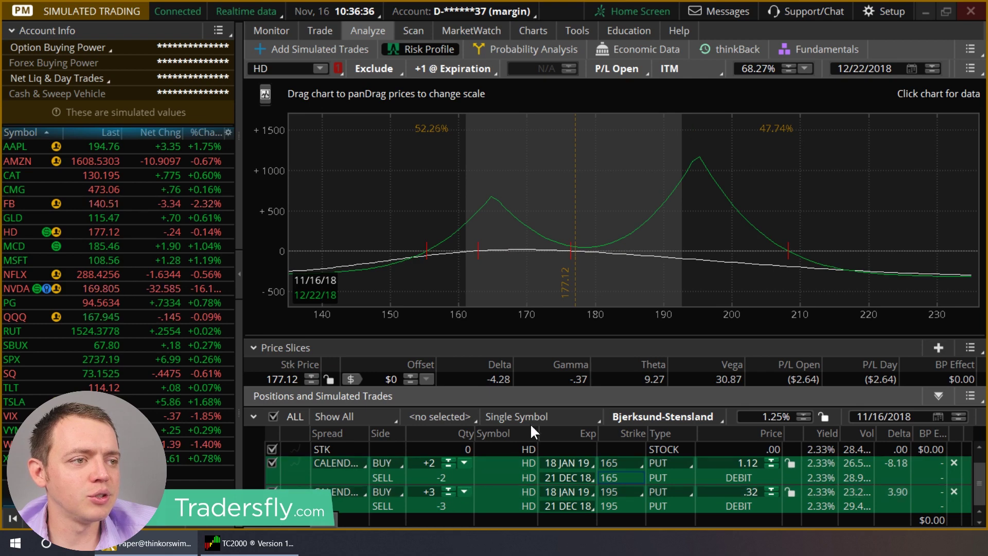
# Advance the analysis date day by day to 12/09/2018 to follow the double calendar's time decay.
pyautogui.click(957, 413)
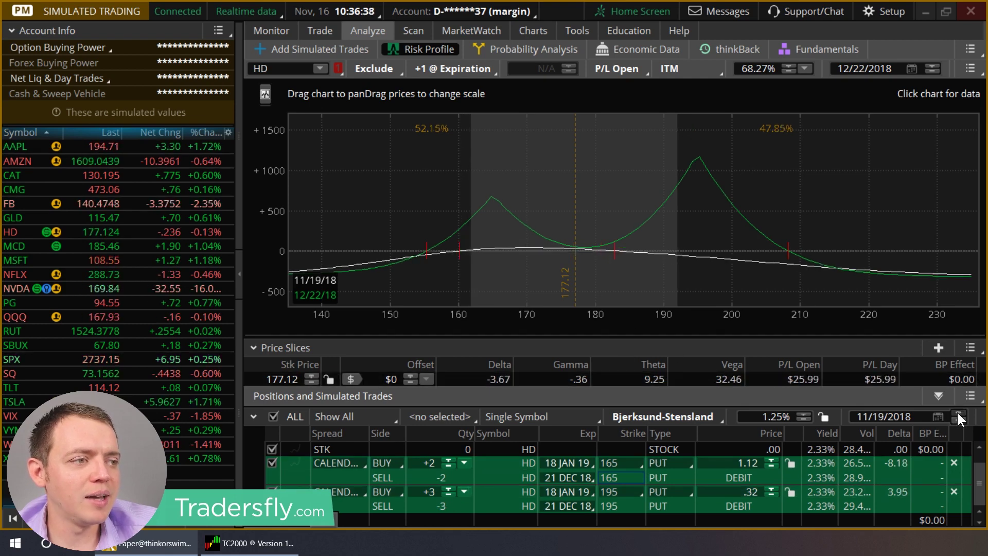
pyautogui.click(956, 413)
pyautogui.click(957, 414)
pyautogui.click(957, 414)
pyautogui.click(957, 413)
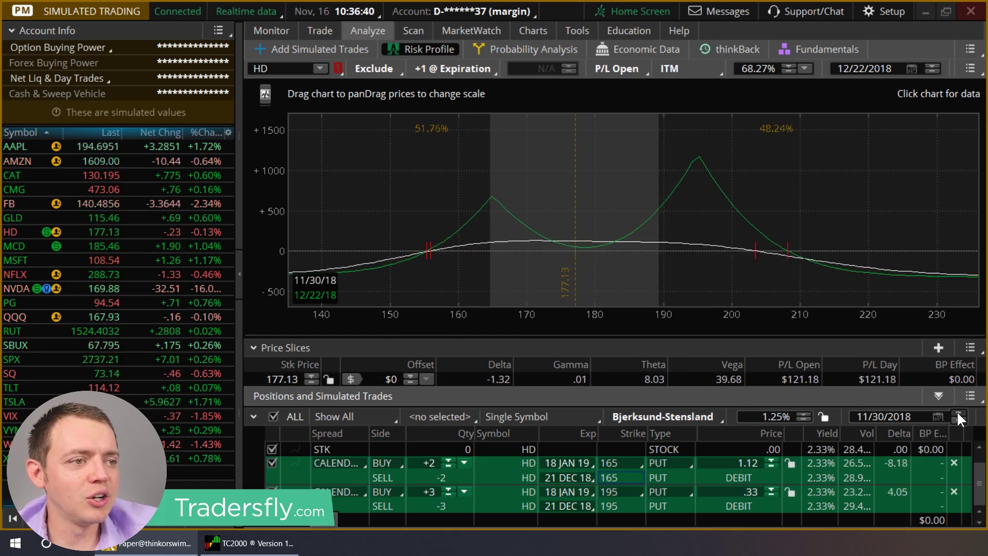
pyautogui.click(957, 413)
pyautogui.click(956, 413)
pyautogui.click(957, 413)
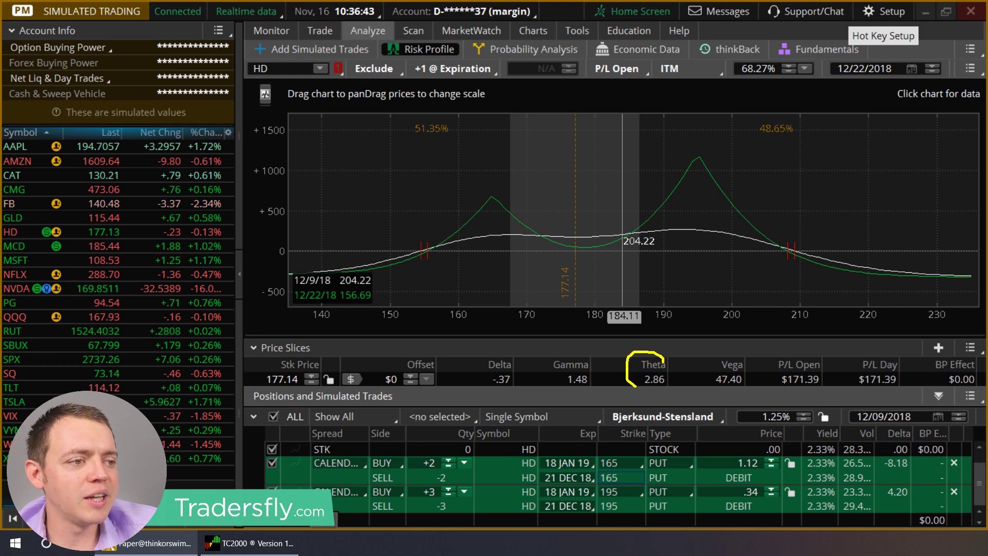
# Move the analysis date forward to 12/13/2018 and examine the position's Theta.
pyautogui.click(954, 409)
pyautogui.click(954, 410)
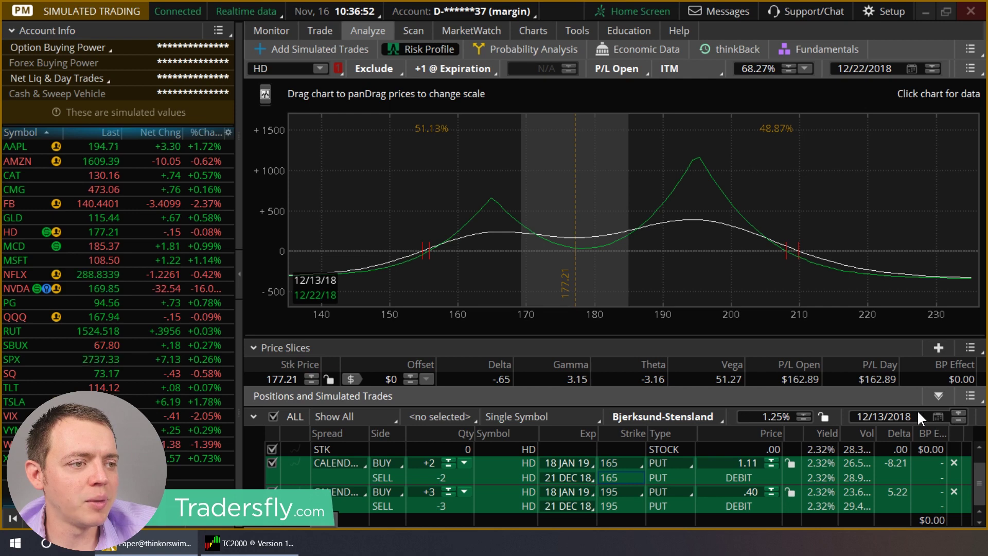
pyautogui.moveTo(673, 364); pyautogui.dragTo(622, 370)
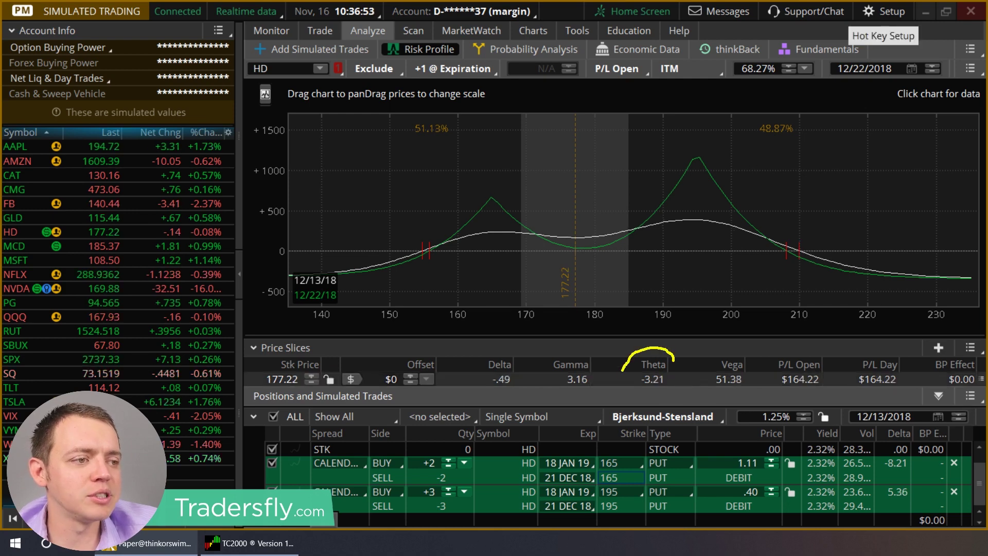
pyautogui.press('Escape')
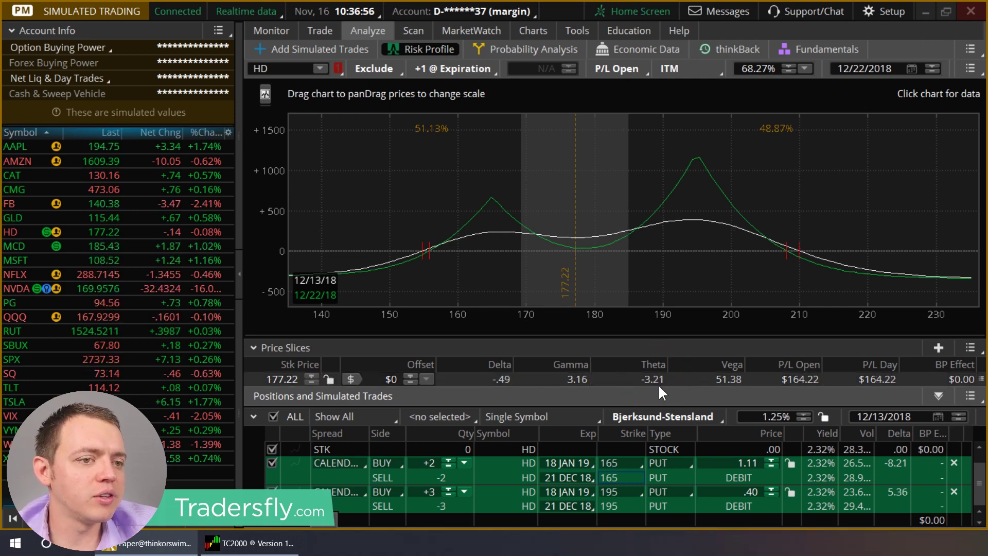
# Advance the analysis date to 12/20/2018 to examine the profit curve just before the short options expire.
pyautogui.click(959, 412)
pyautogui.click(959, 411)
pyautogui.click(959, 411)
pyautogui.click(959, 412)
pyautogui.click(959, 412)
pyautogui.click(959, 411)
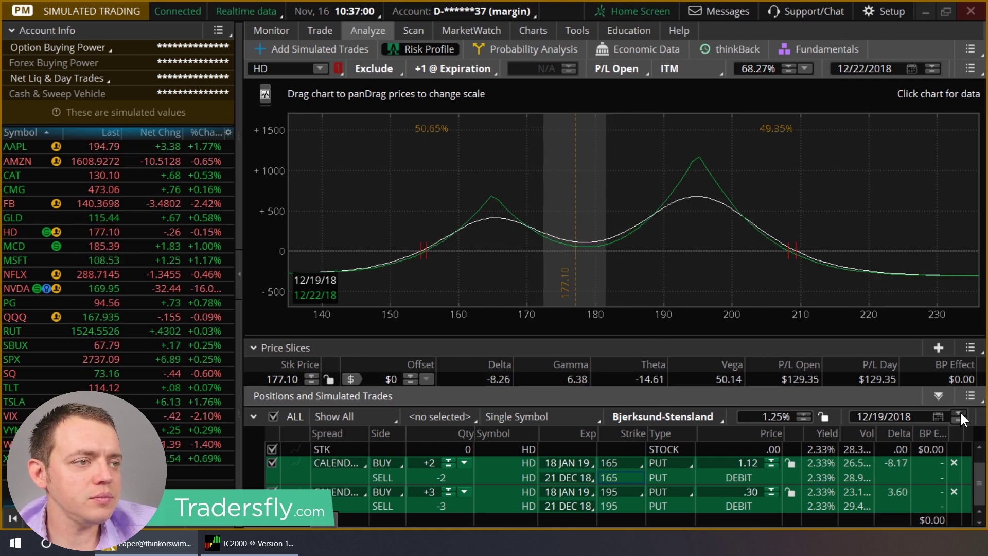
pyautogui.click(959, 412)
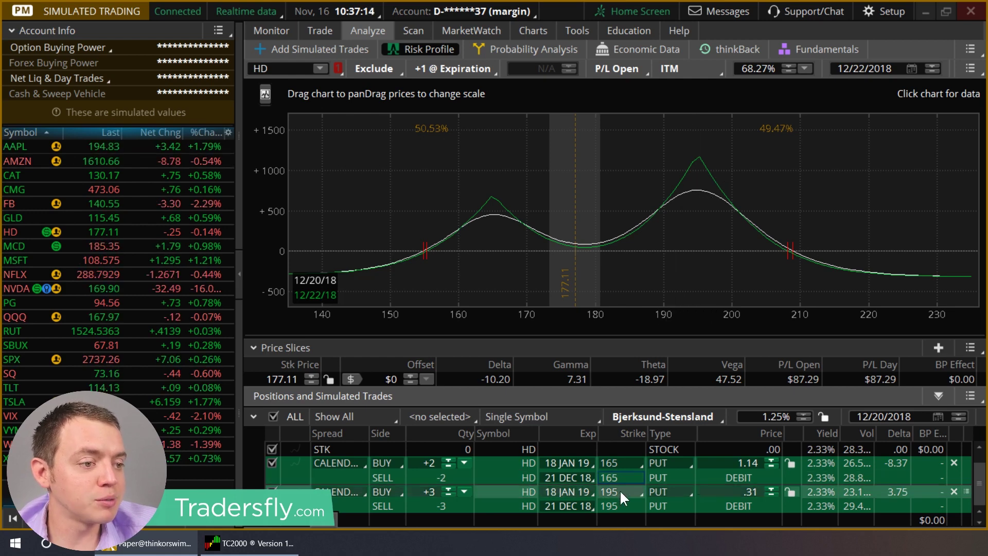
# Remove the 195 put calendar and set the remaining 165 put calendar's strike to 180.
pyautogui.click(954, 491)
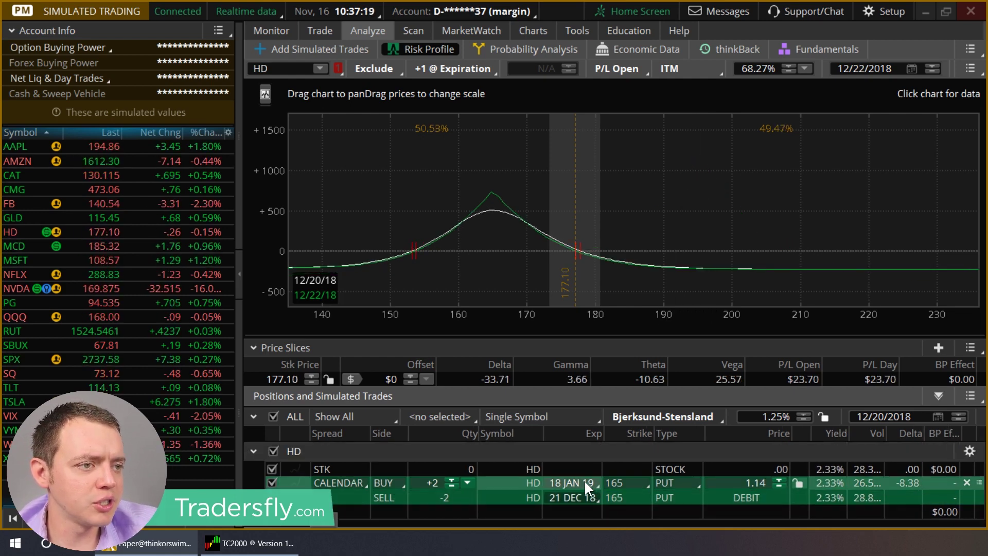
pyautogui.click(638, 482)
pyautogui.scroll(-3, 639, 447)
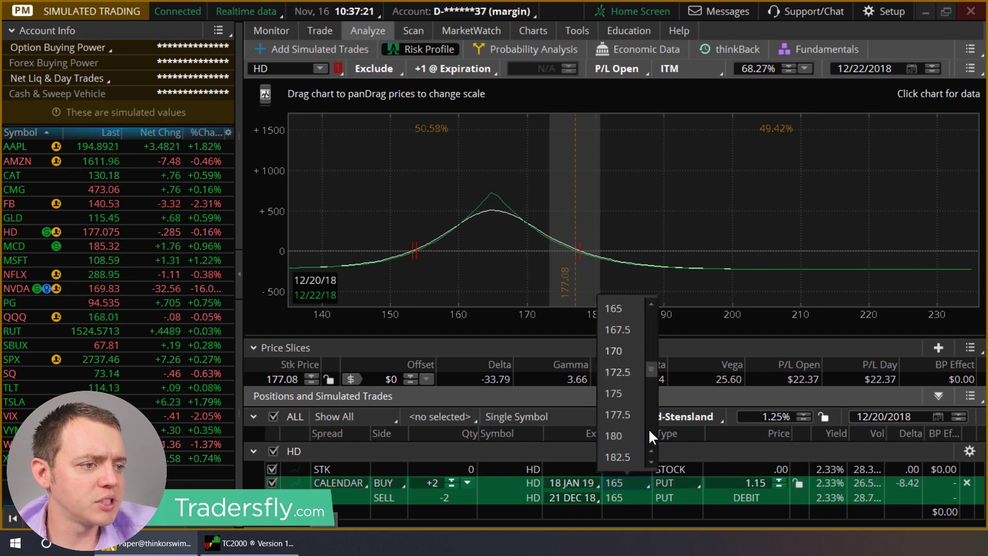
pyautogui.click(620, 435)
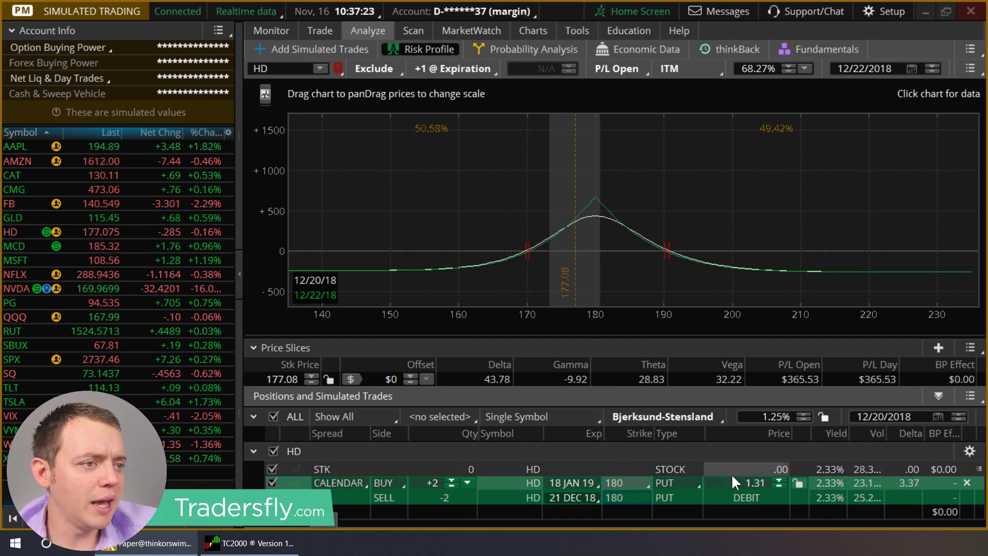
# Reset the analysis date to today.
pyautogui.click(936, 416)
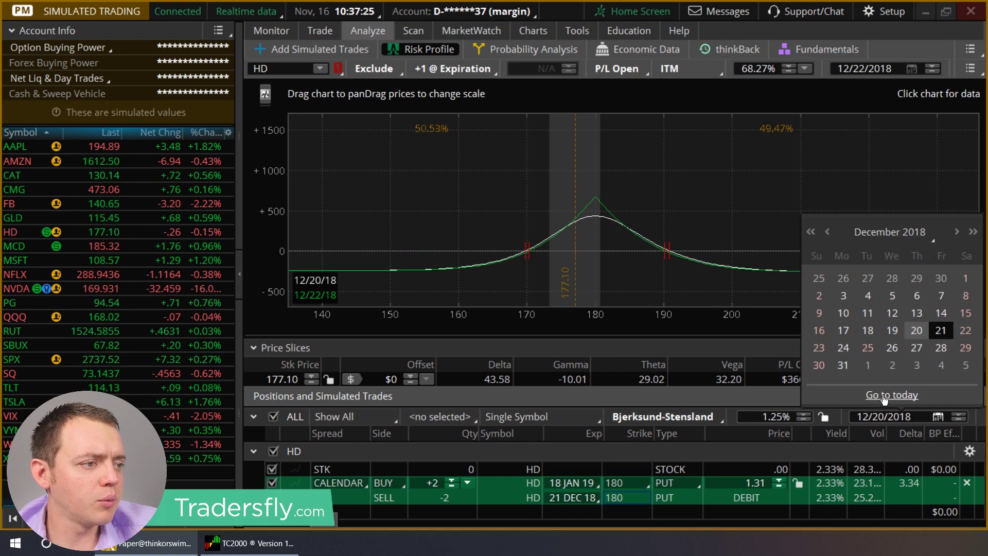
pyautogui.click(890, 393)
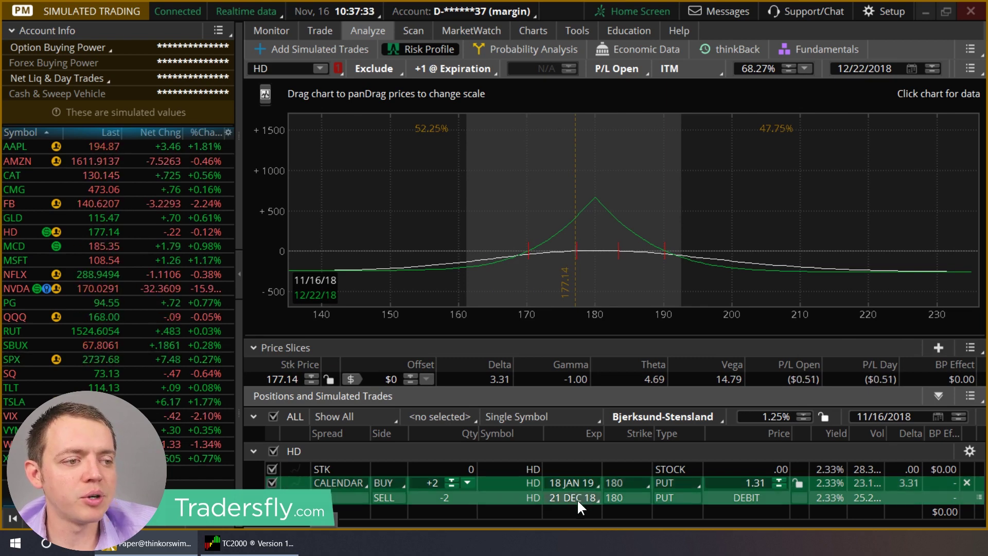
# Examine all of HD's listed option expirations in the collapsed option chain and return to the risk profile.
pyautogui.click(333, 29)
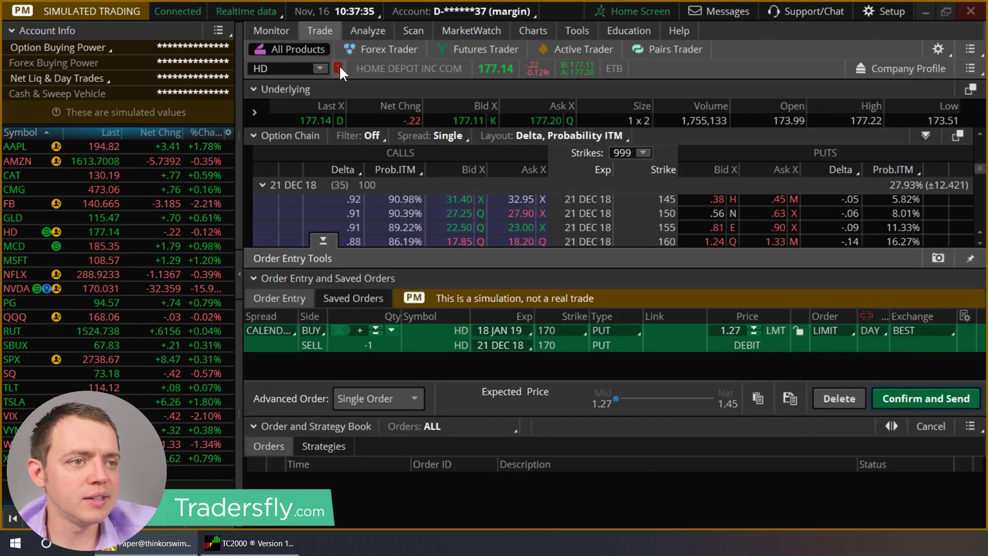
pyautogui.click(323, 240)
pyautogui.click(262, 185)
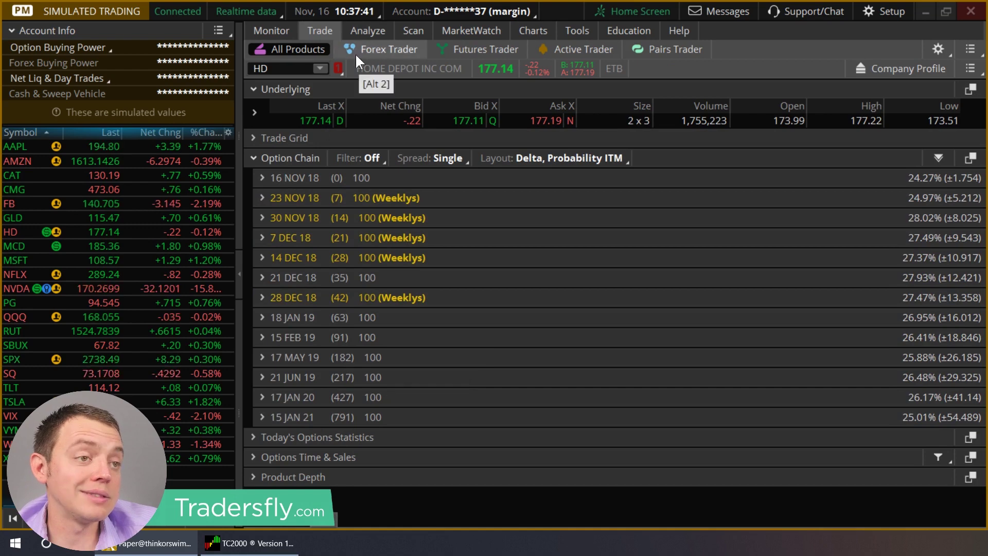
pyautogui.click(369, 31)
pyautogui.click(563, 498)
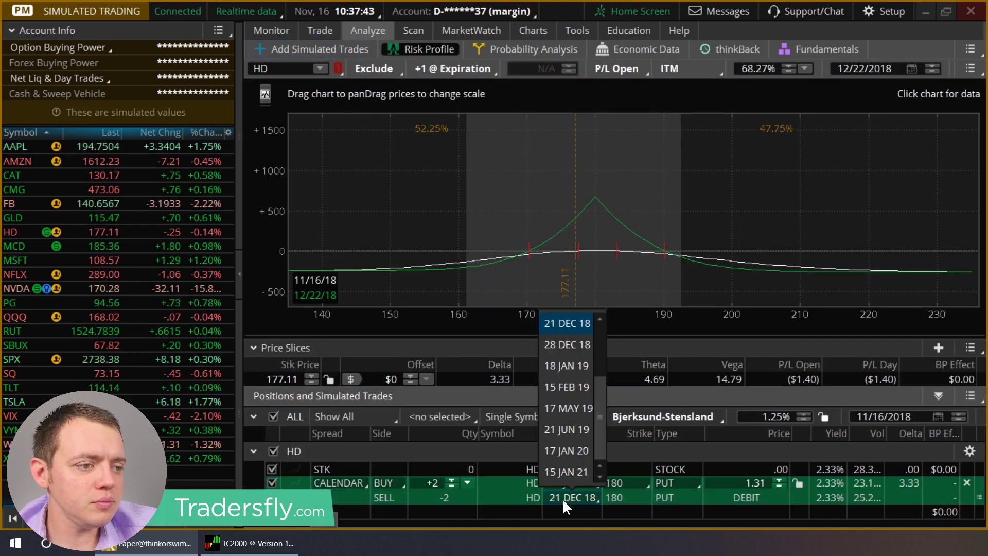
pyautogui.click(572, 408)
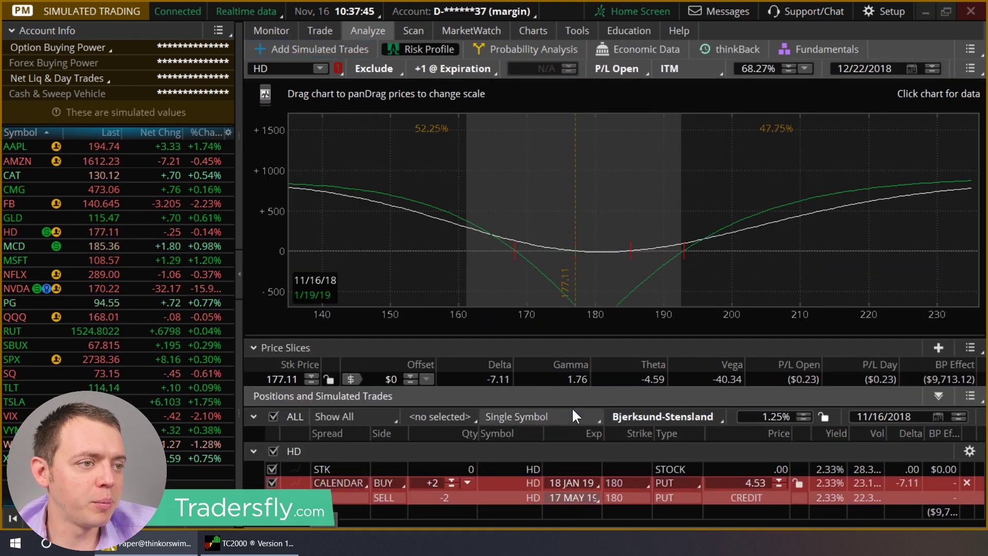
pyautogui.click(569, 494)
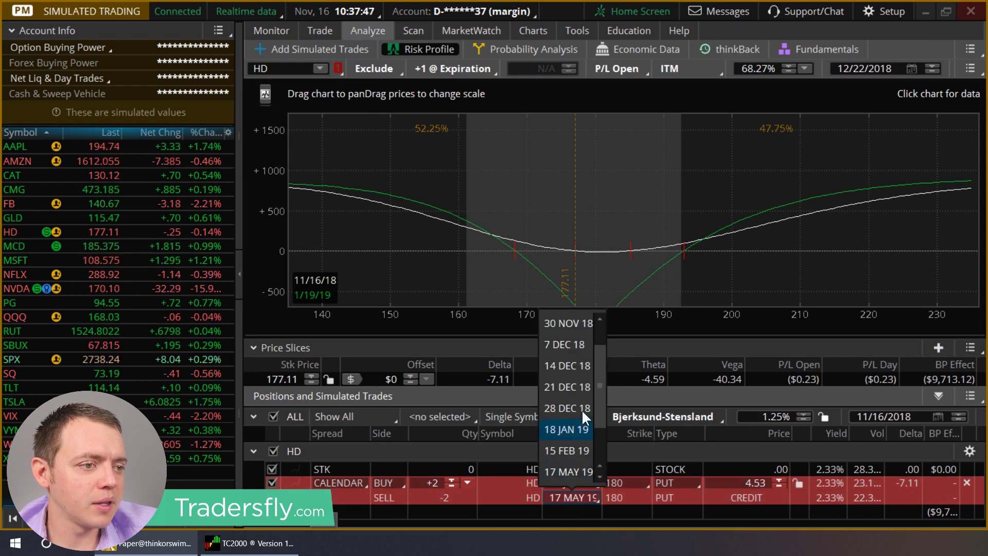
pyautogui.click(575, 386)
# Set the bought leg of the 180 put calendar to the 17 MAY 19 expiration and rescale the graph's profit axis.
pyautogui.click(567, 482)
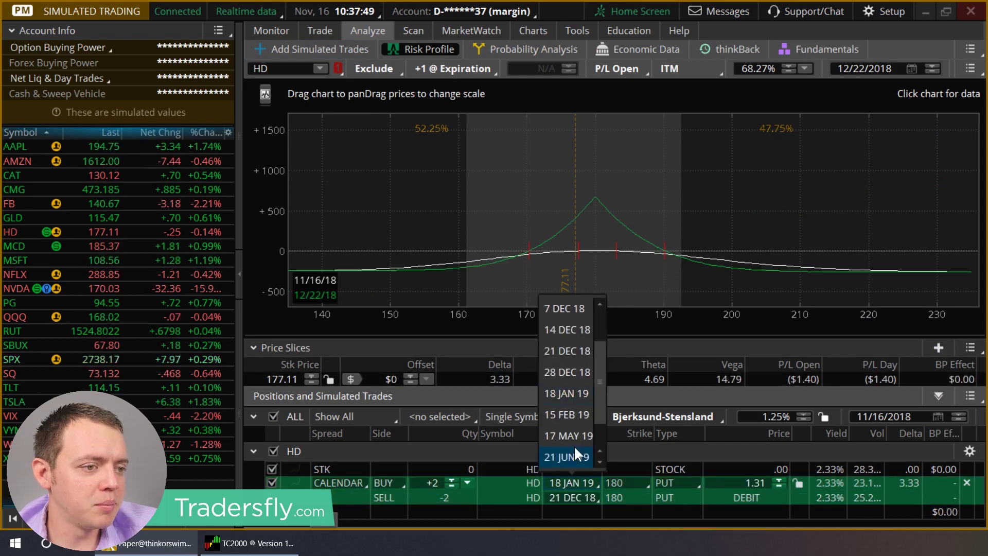
pyautogui.click(573, 445)
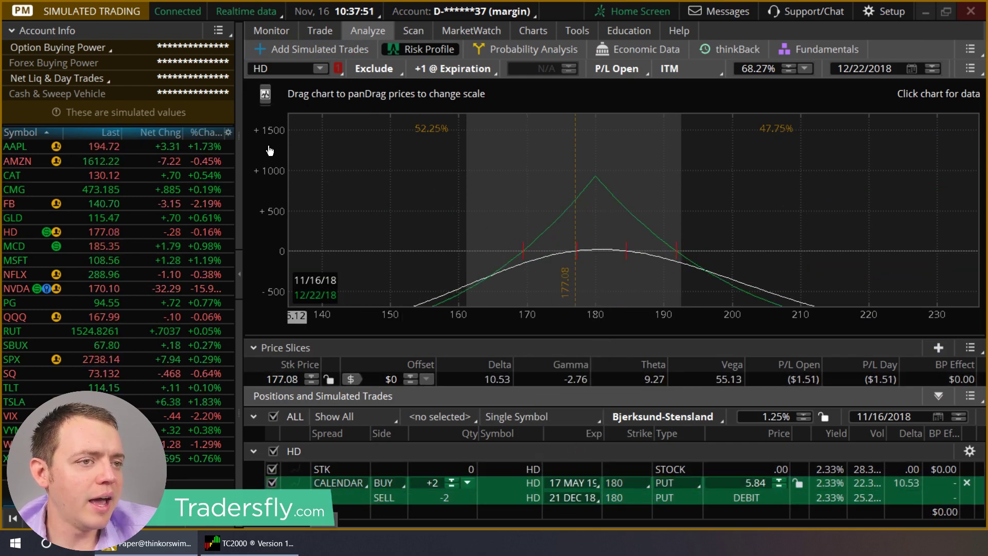
pyautogui.moveTo(270, 150); pyautogui.dragTo(268, 175)
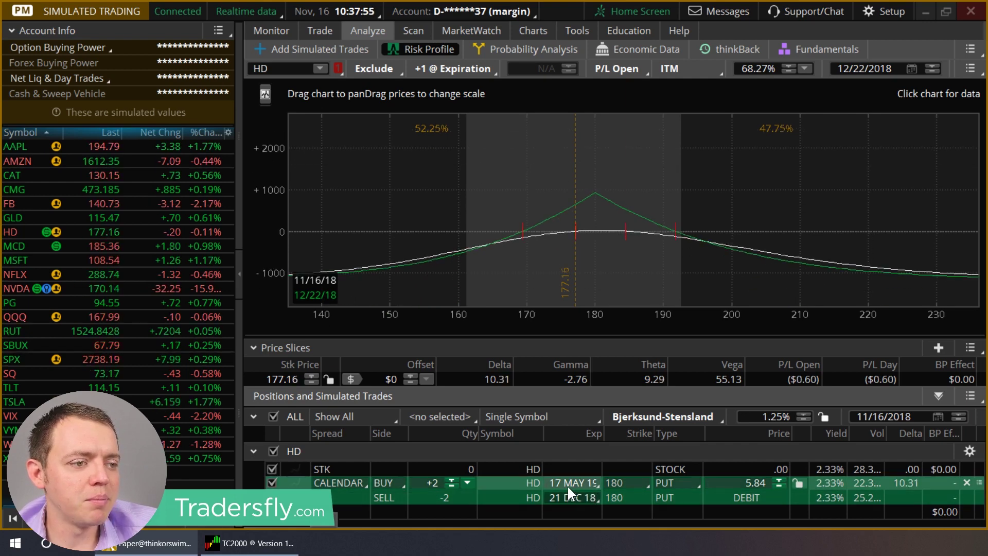
# Recheck HD's listed option expirations and reduce the 180 put calendar's quantity to 1.
pyautogui.click(320, 31)
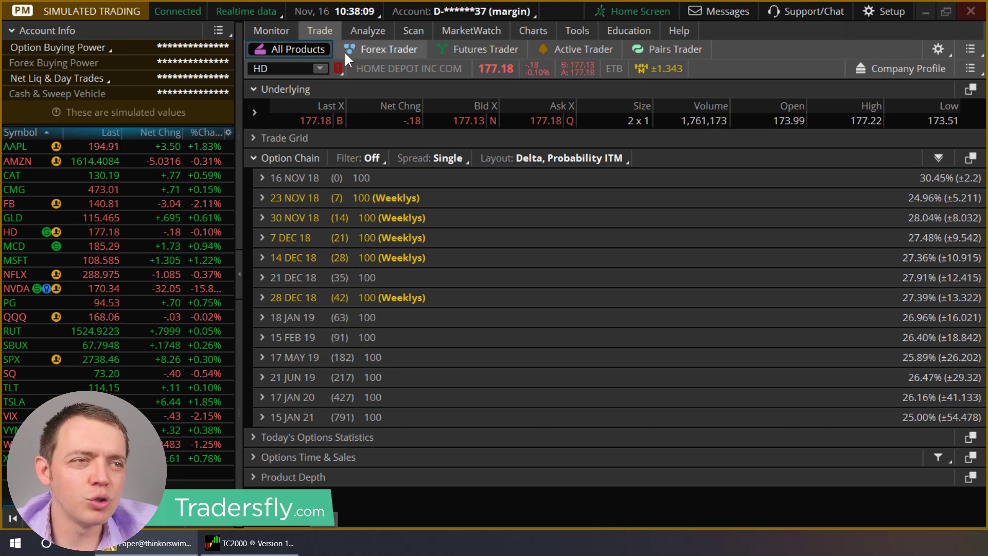
pyautogui.click(363, 32)
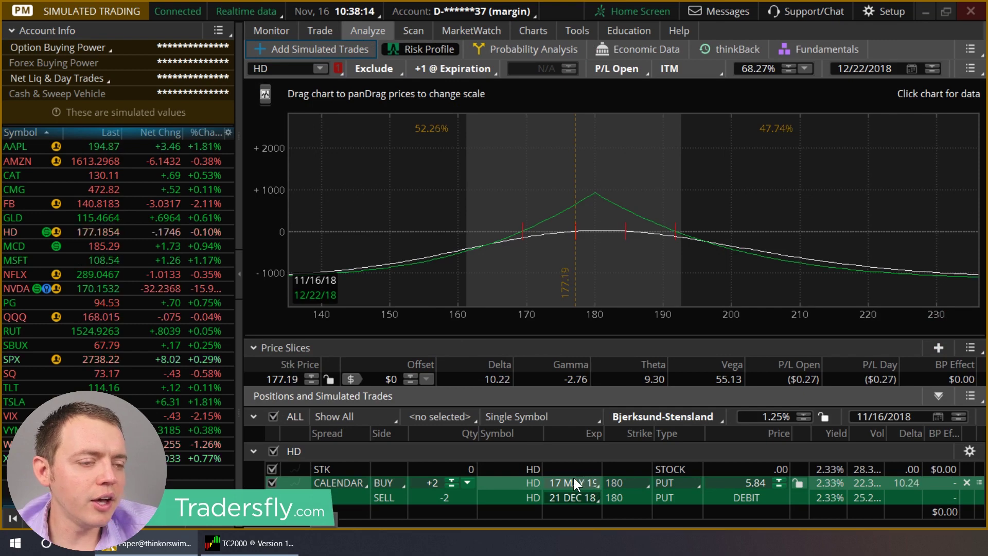
pyautogui.click(452, 485)
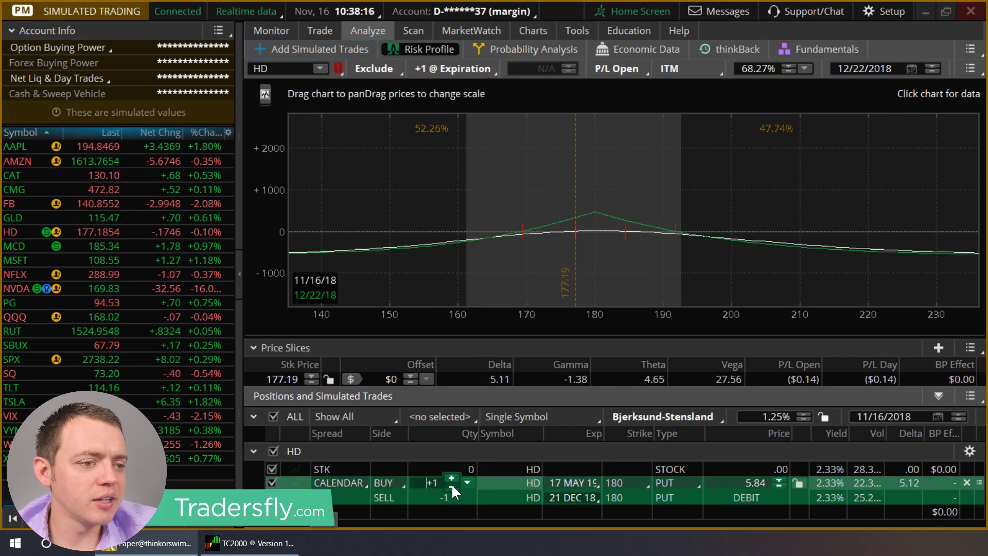
# Reverse the HD 180 put calendar to sell 2 contracts and rescale the graph's profit and price axes around the curve.
pyautogui.click(452, 485)
pyautogui.click(452, 484)
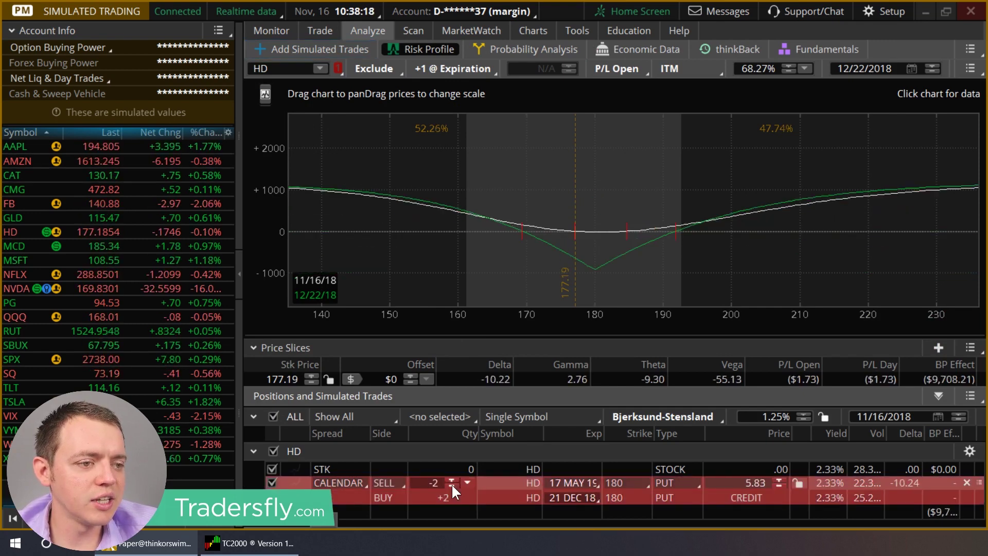
pyautogui.moveTo(277, 173); pyautogui.dragTo(276, 111)
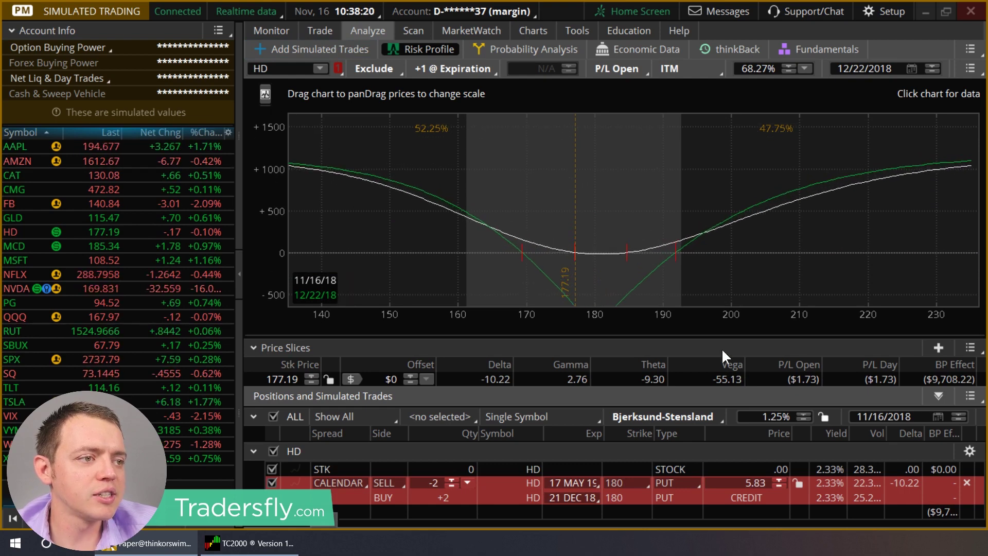
pyautogui.moveTo(677, 316); pyautogui.dragTo(690, 214)
pyautogui.click(690, 214)
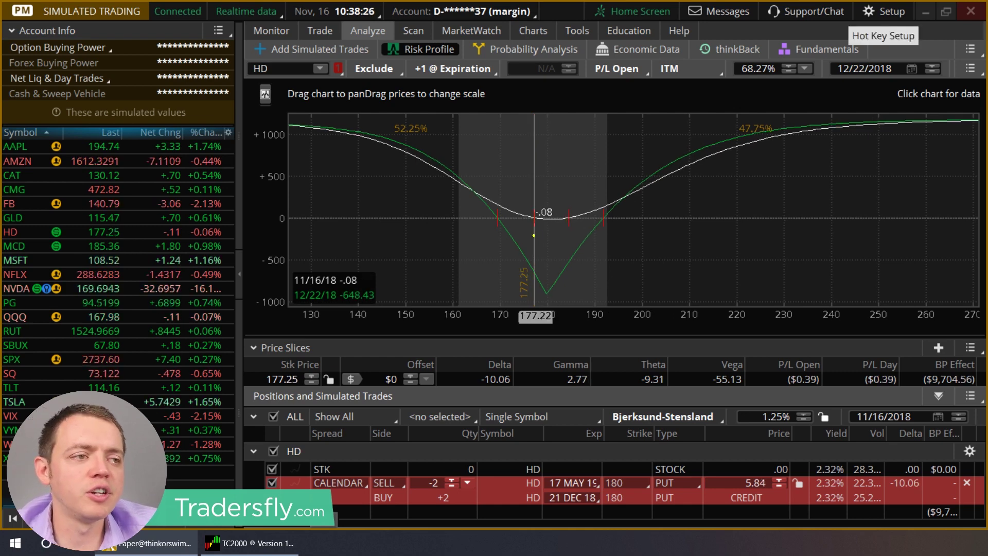
# Try the sold HD put calendar at the 175 strike and at the 190 strike.
pyautogui.click(621, 479)
pyautogui.click(621, 415)
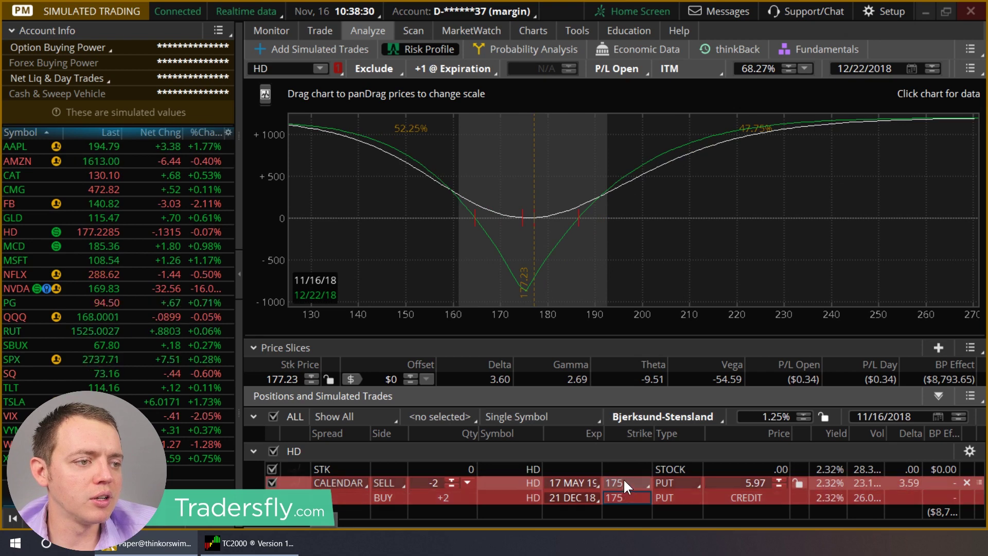
pyautogui.click(623, 481)
pyautogui.scroll(-1, 635, 437)
pyautogui.click(634, 435)
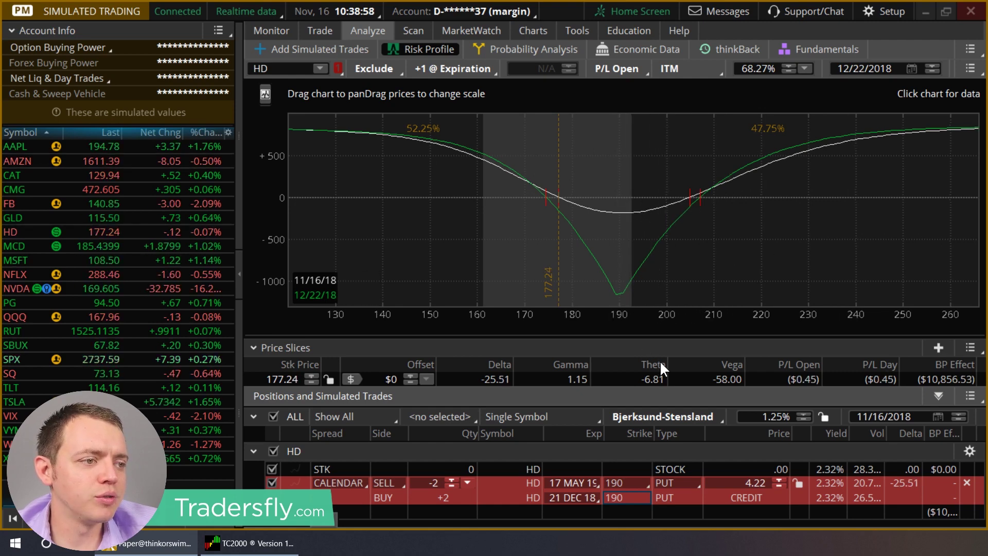
# Return the HD put calendar's strike to 180 and rescale the graph's profit axis to fit the whole curve.
pyautogui.click(617, 482)
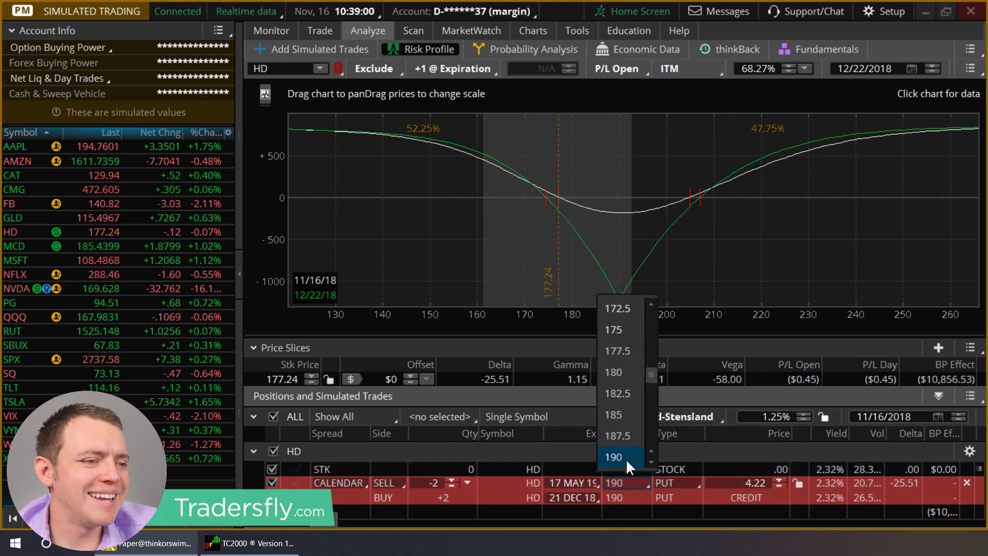
pyautogui.click(625, 373)
pyautogui.press('alt')
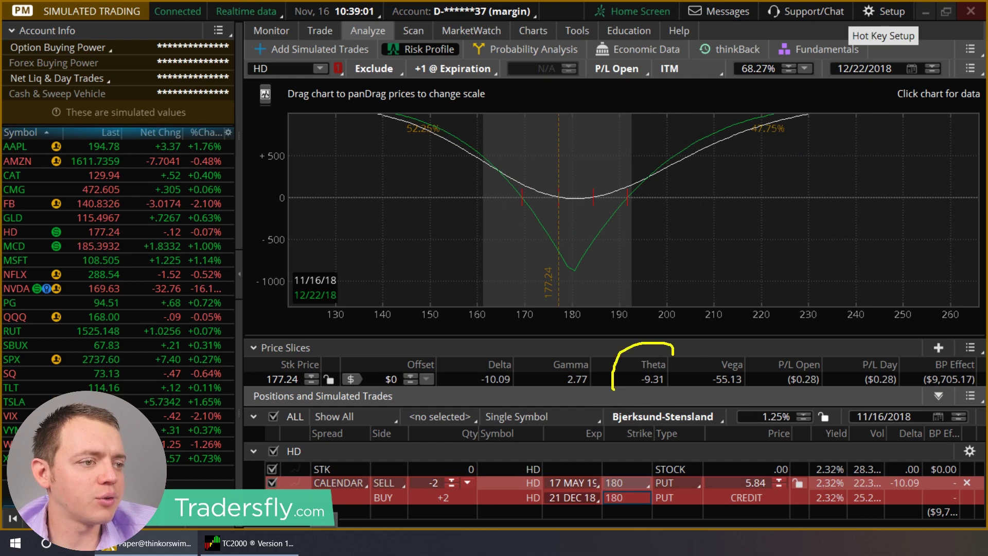
pyautogui.press('Escape')
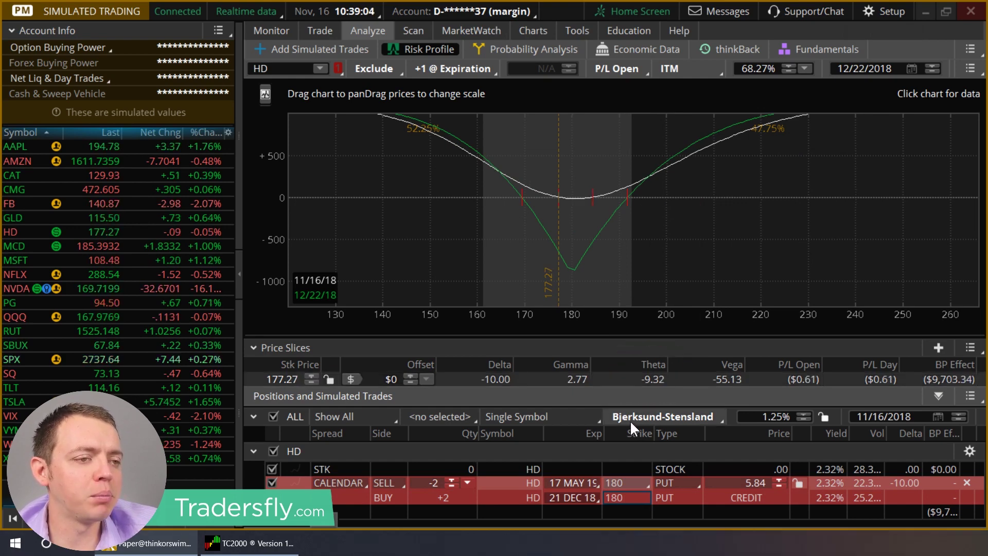
pyautogui.moveTo(272, 133); pyautogui.dragTo(273, 169)
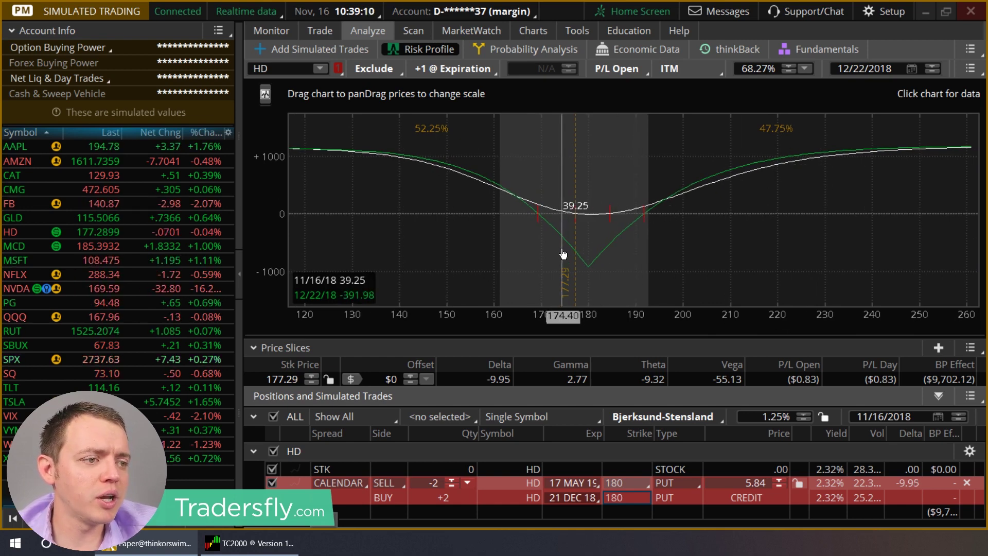
# Switch the 180 put calendar to buying 2 contracts and set the bought leg's expiration to 18 JAN 19.
pyautogui.click(451, 479)
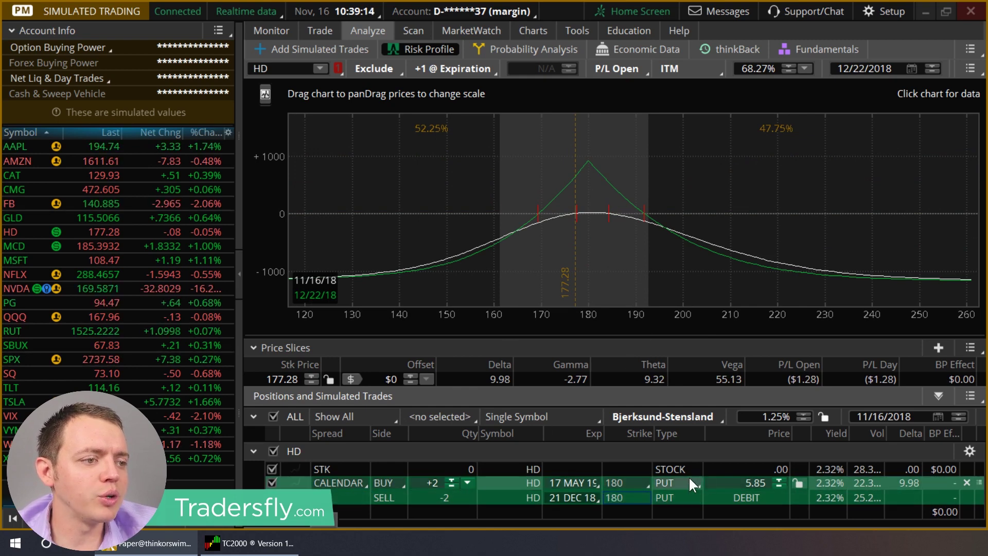
pyautogui.click(583, 481)
pyautogui.click(591, 416)
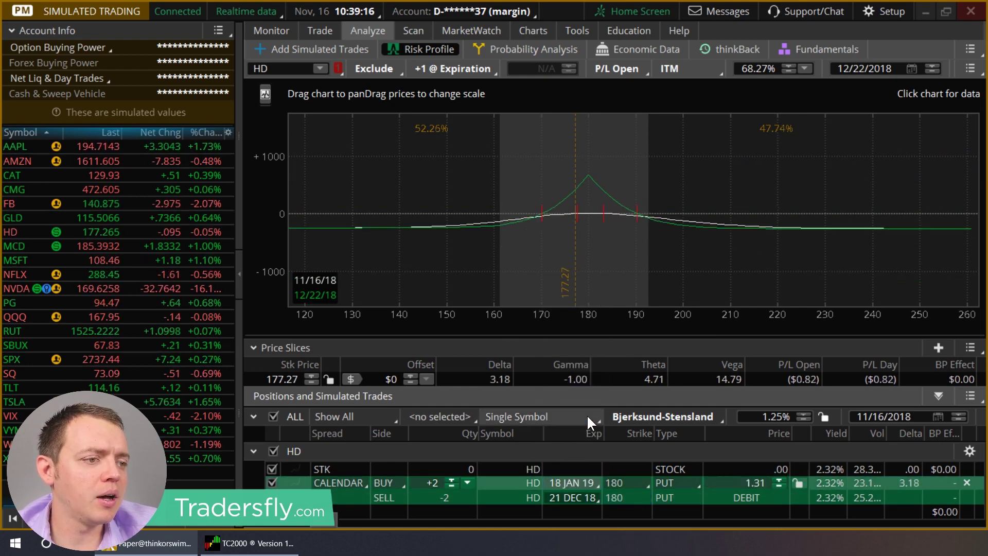
pyautogui.moveTo(662, 331); pyautogui.dragTo(860, 331)
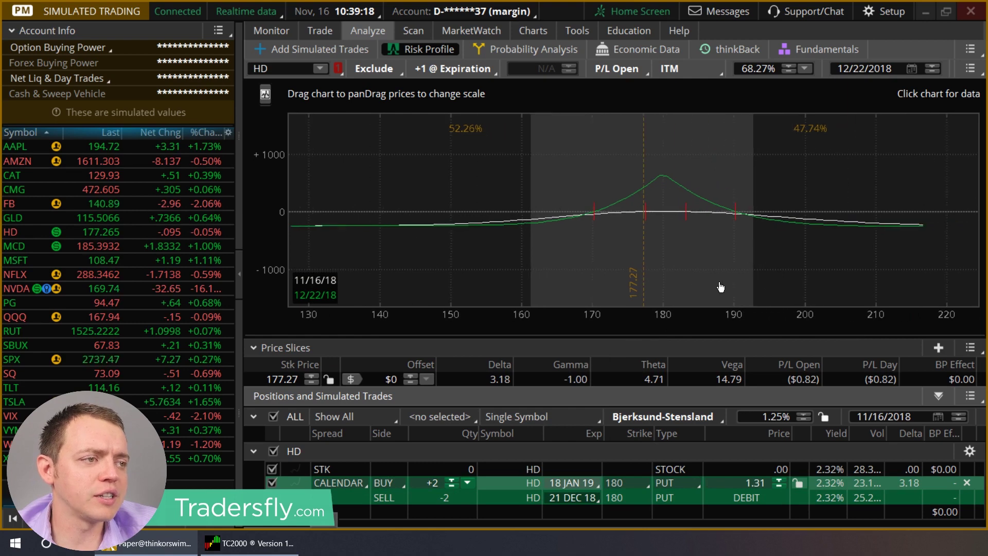
# Set the risk graph to Float Y Scale and stretch the price axis around the 180 strike's profit peak.
pyautogui.click(265, 94)
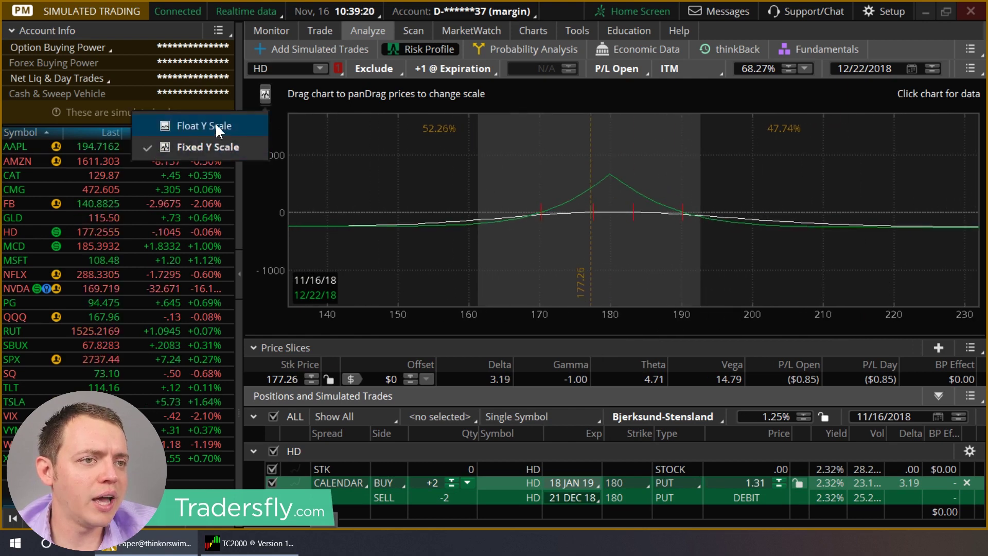
pyautogui.click(215, 126)
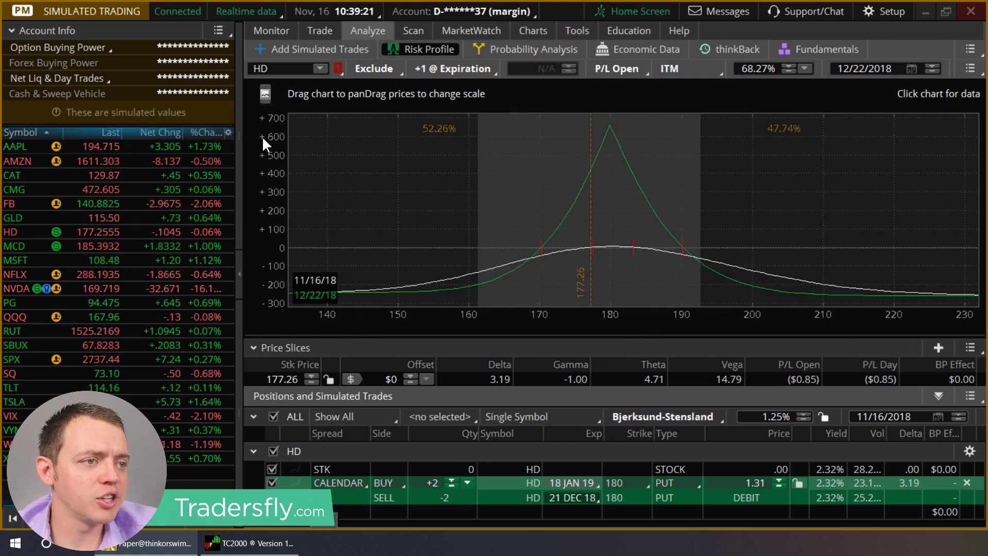
pyautogui.click(936, 416)
pyautogui.moveTo(659, 316); pyautogui.dragTo(815, 287)
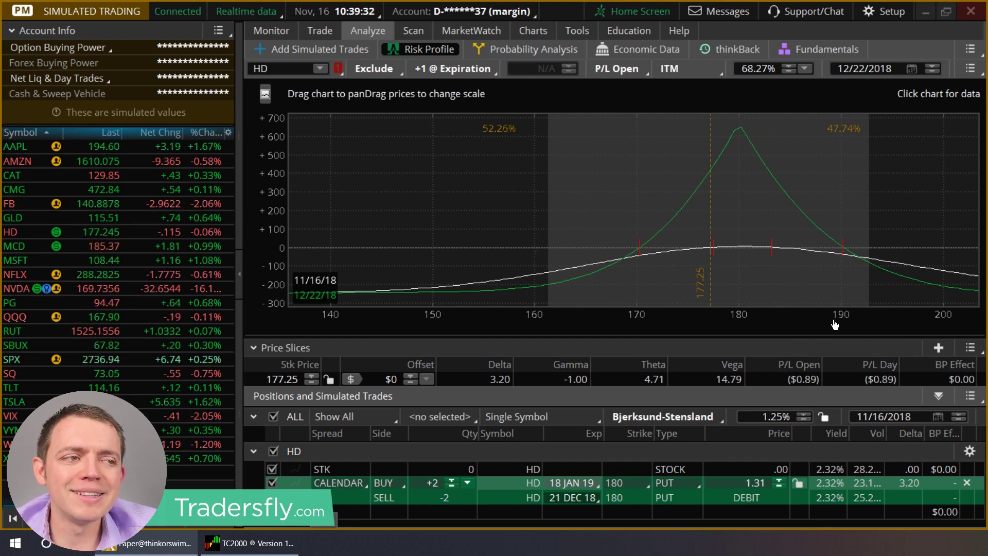
pyautogui.moveTo(800, 286); pyautogui.dragTo(680, 291)
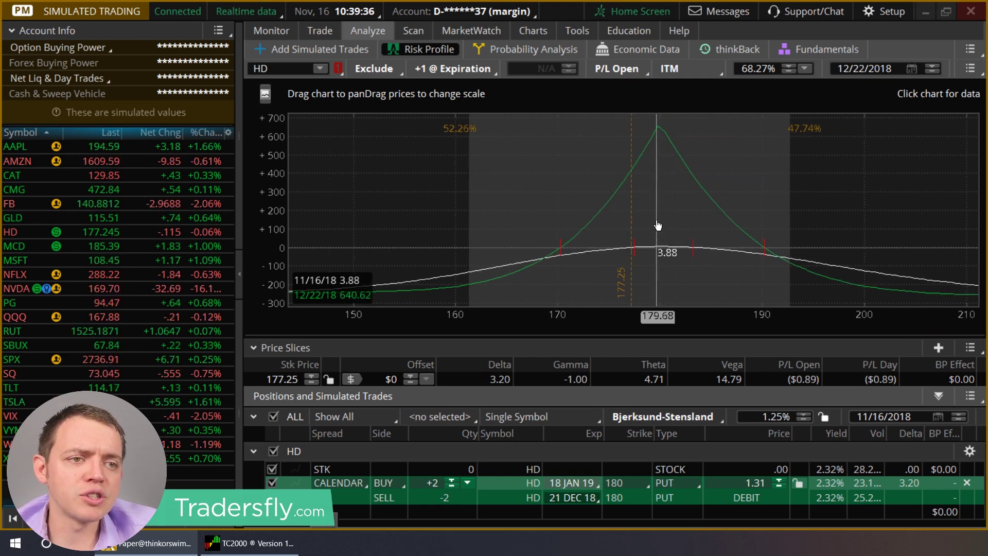